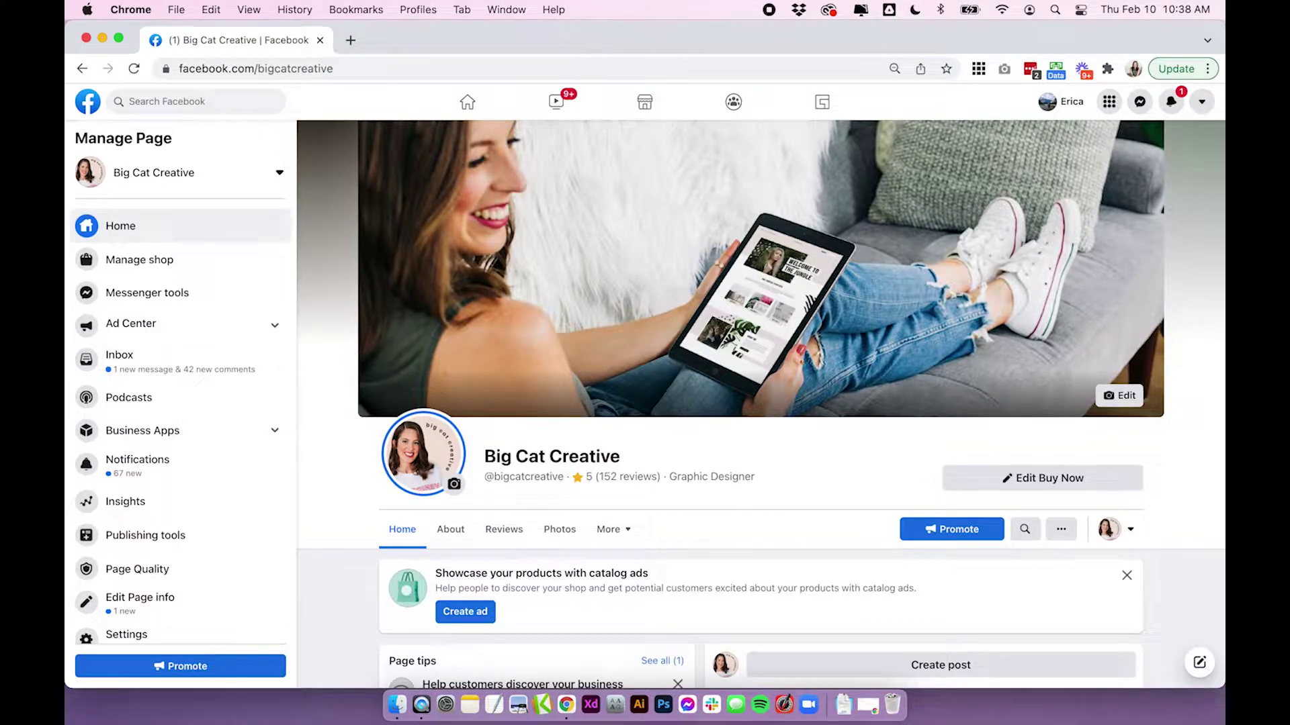
Step: Scroll down the Big Cat Creative Page to show the Manage Page tools
{"action": "scroll", "coordinate": [184, 551], "scroll_direction": "down", "scroll_amount": 3}
Step: Open the Page's Advanced messaging settings to view the two bigcatcreative.com whitelisted domains, zoomed to 110%
{"action": "left_click", "coordinate": [185, 547]}
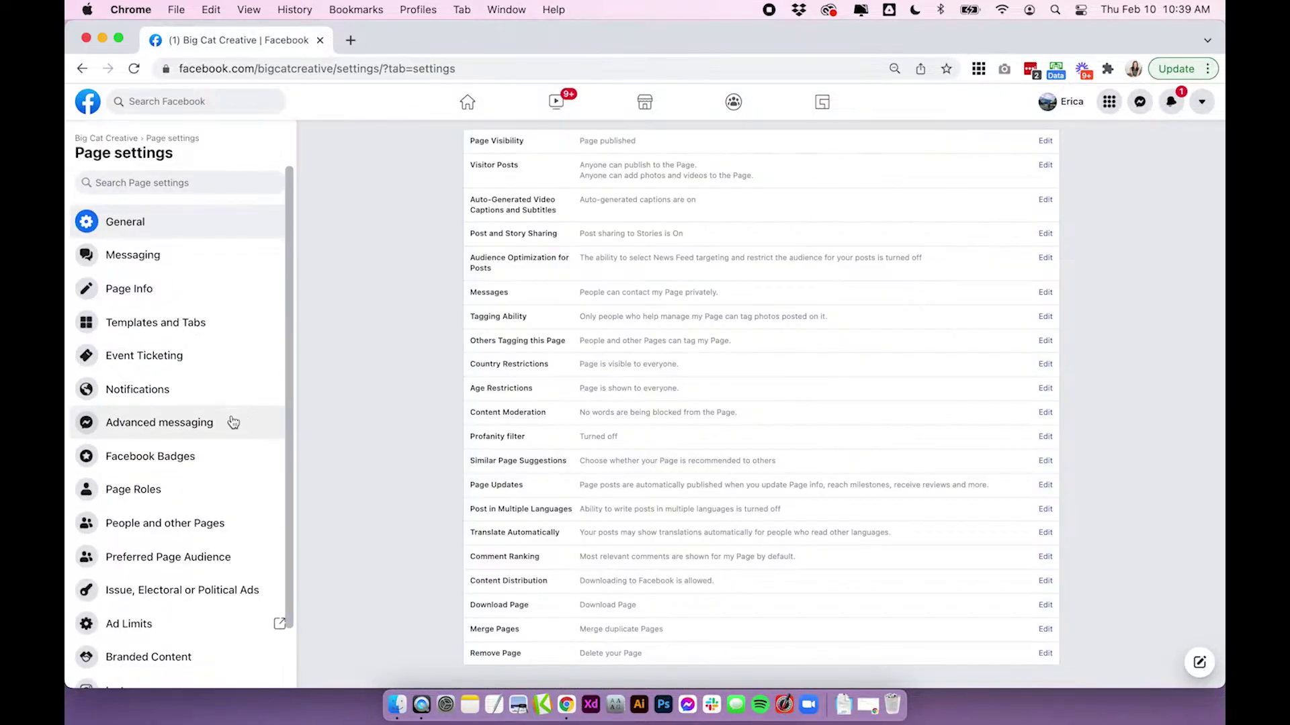
{"action": "left_click", "coordinate": [240, 419]}
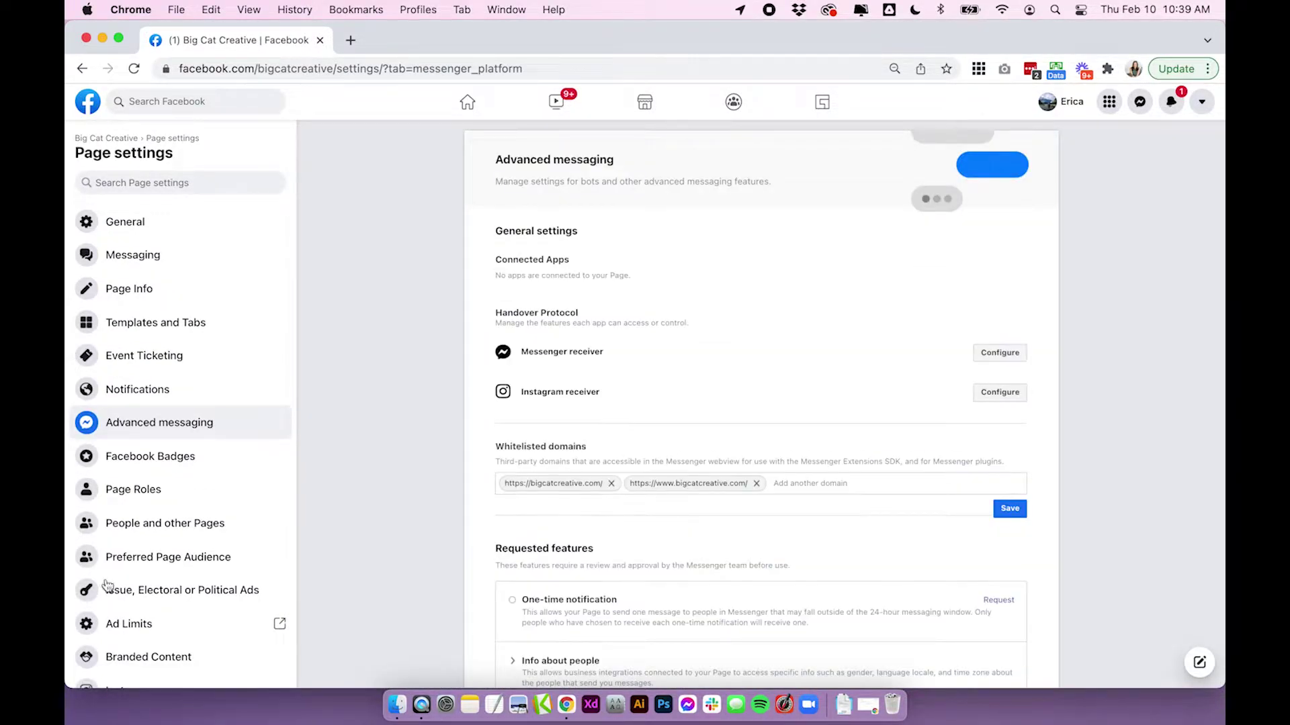
{"action": "left_click_drag", "start_coordinate": [494, 447], "coordinate": [595, 451]}
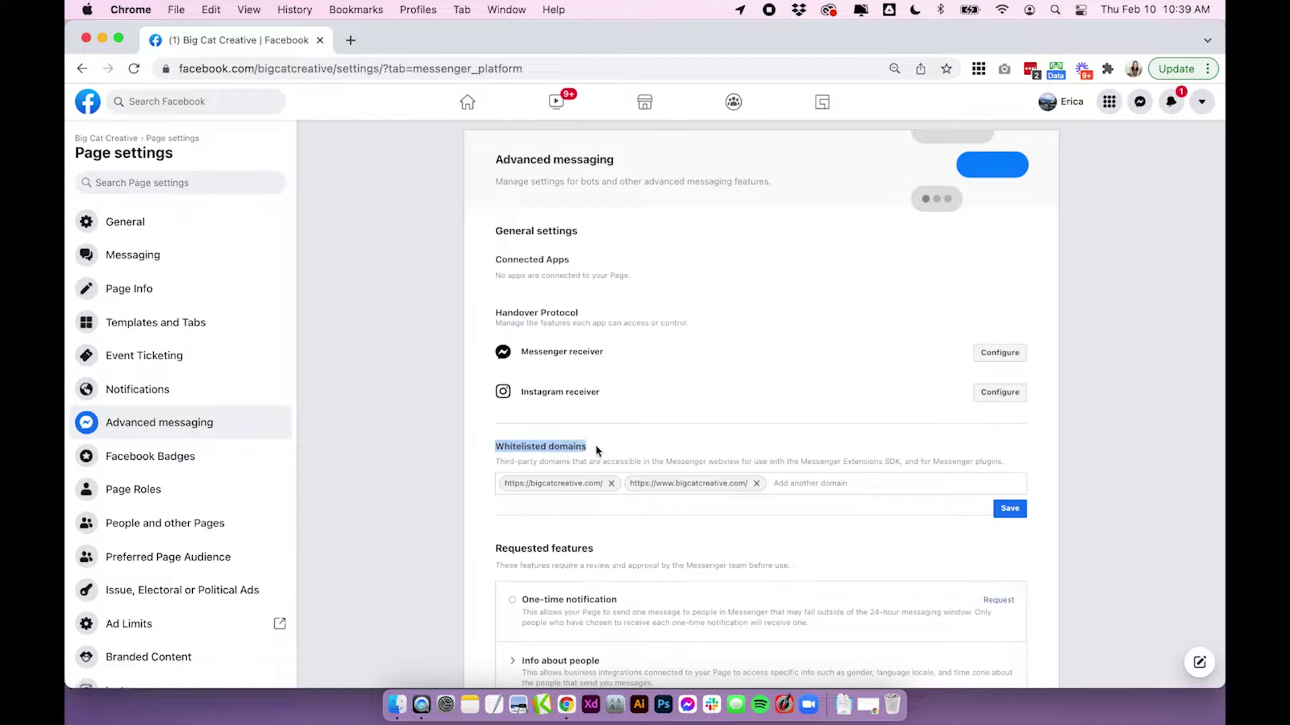
{"action": "left_click", "coordinate": [602, 445]}
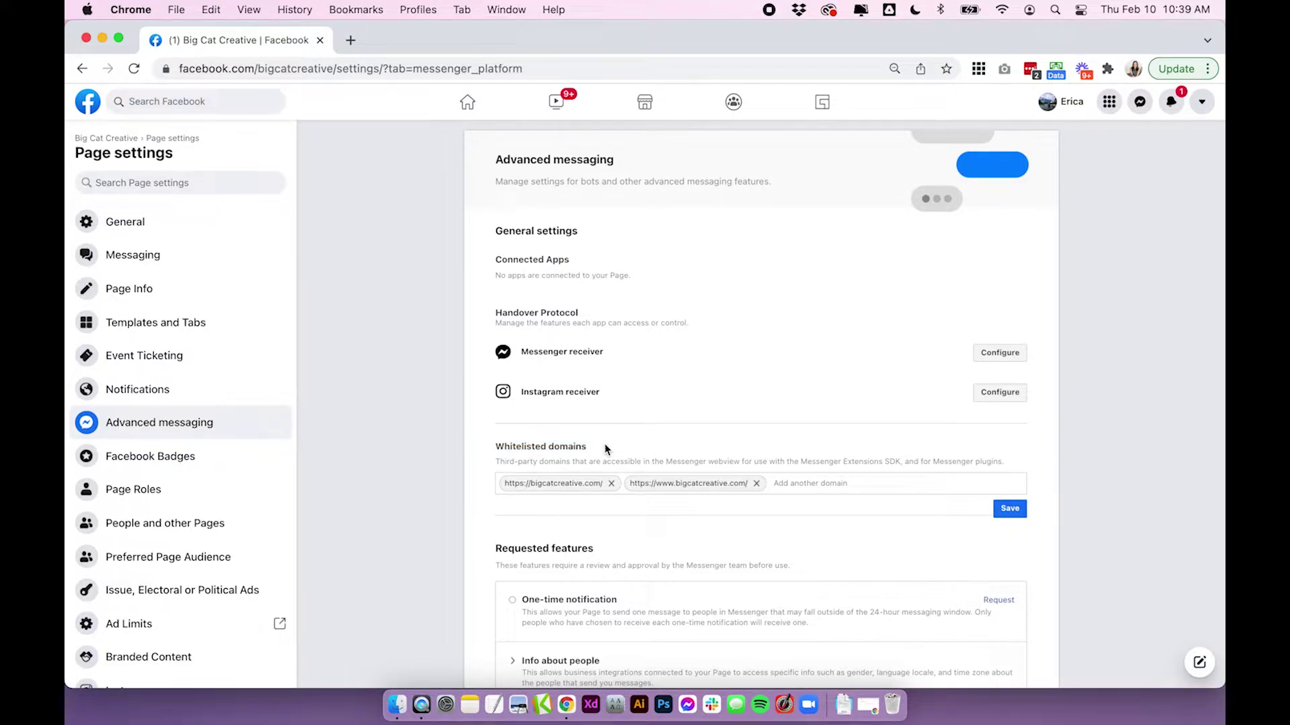
{"action": "scroll", "coordinate": [604, 448], "scroll_direction": "down", "scroll_amount": 2}
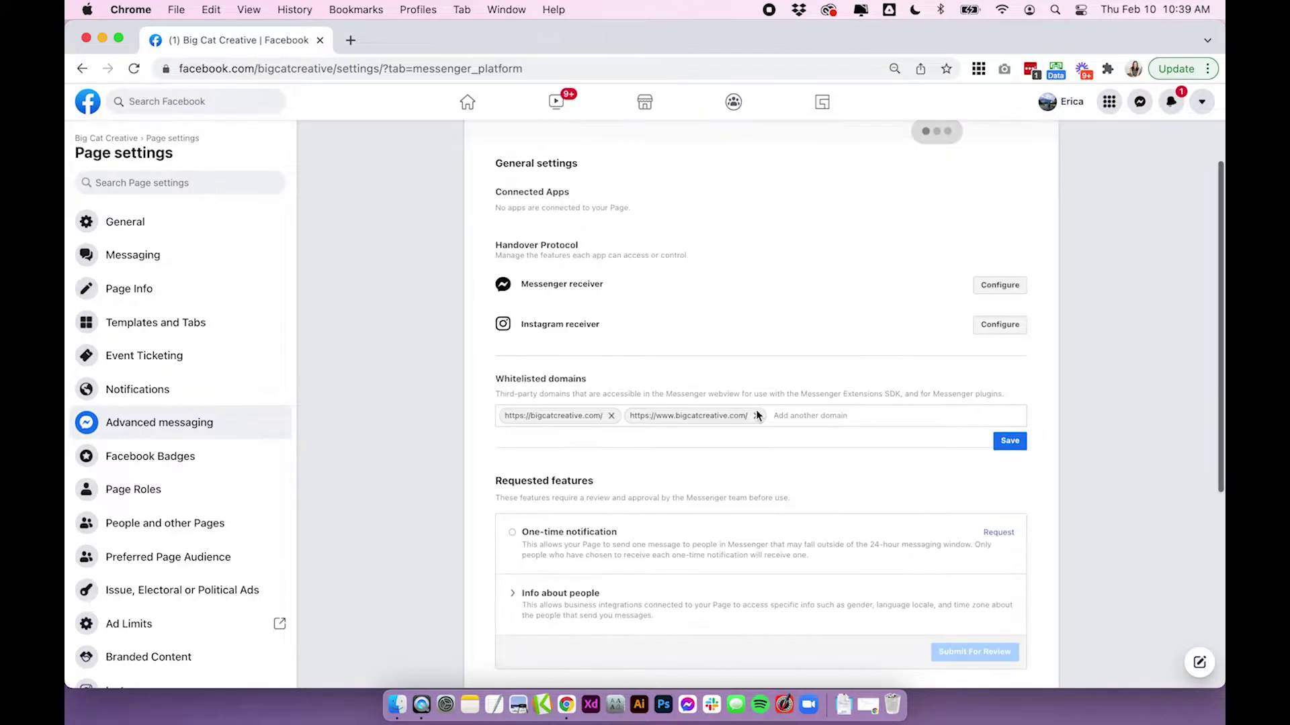
{"action": "key", "text": "super+equal"}
{"action": "key", "text": "super+equal"}
{"action": "key", "text": "super+equal"}
{"action": "scroll", "coordinate": [757, 416], "scroll_direction": "down", "scroll_amount": 3}
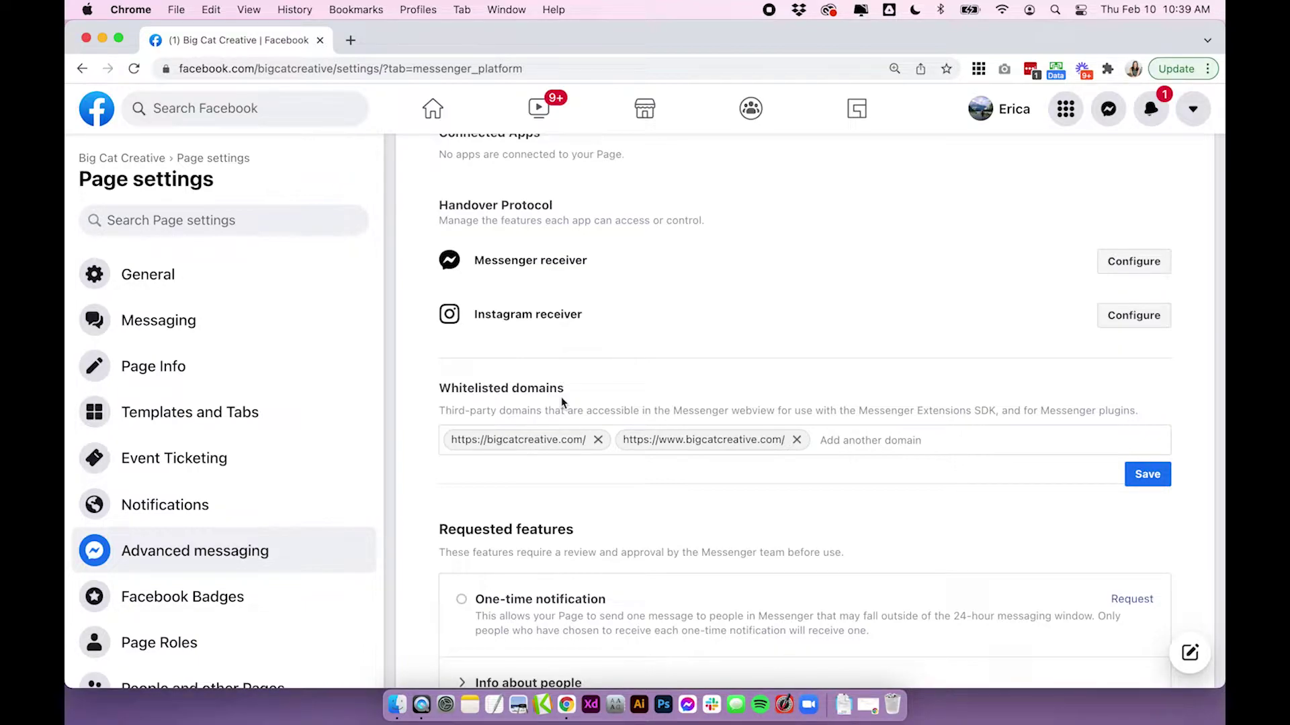
{"action": "type", "text": "https://s"}
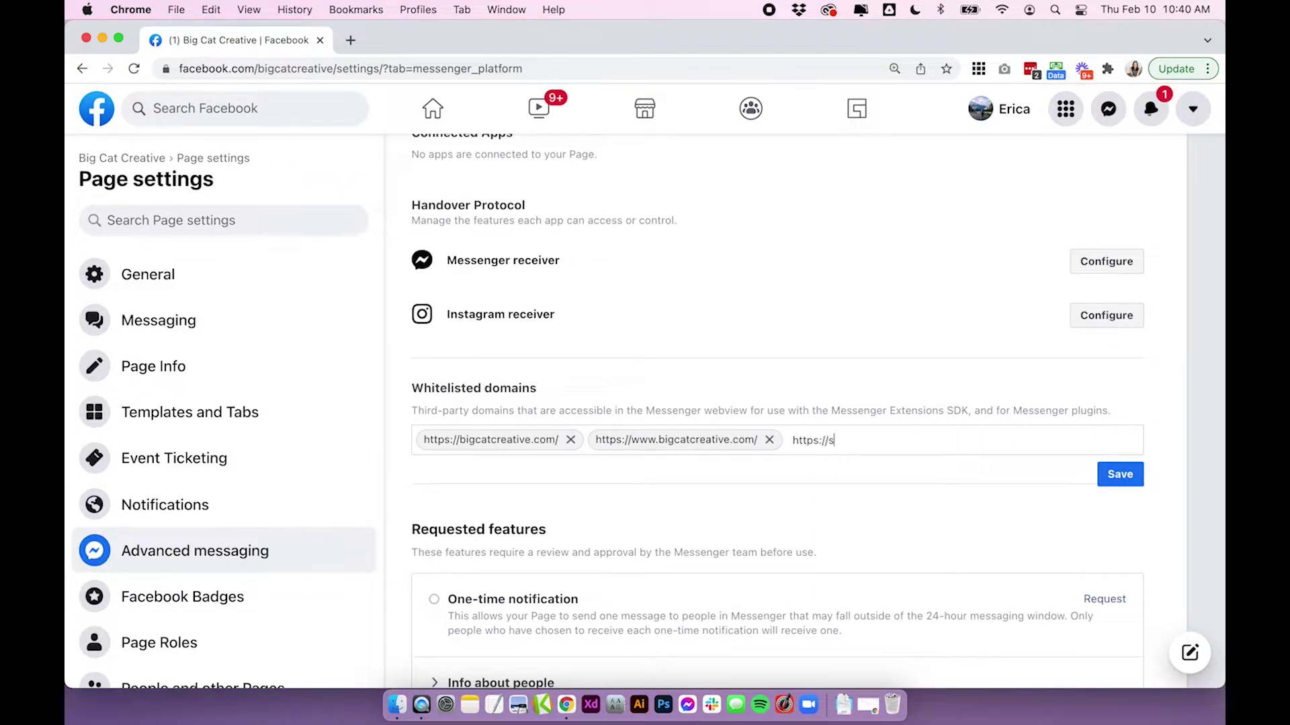
{"action": "key", "text": "BackSpace"}
{"action": "type", "text": "bigcatcreative.squarespace.com"}
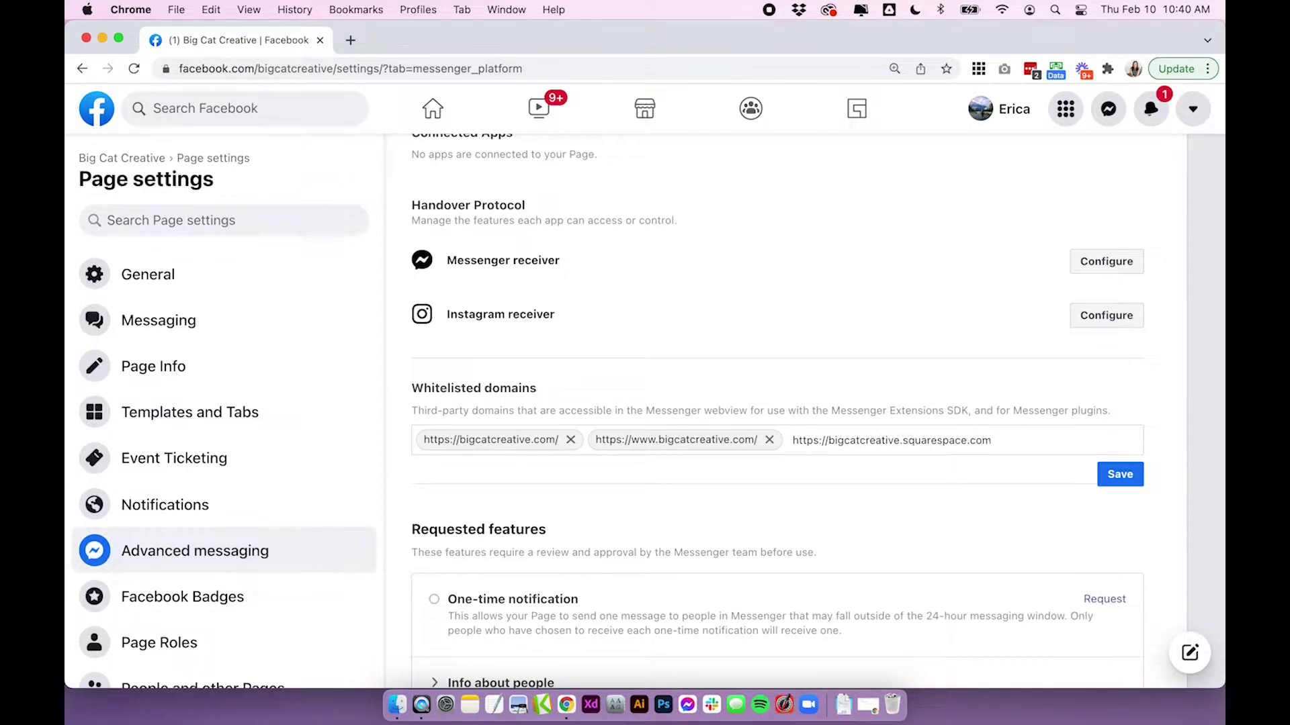
{"action": "left_click_drag", "start_coordinate": [828, 441], "coordinate": [894, 441]}
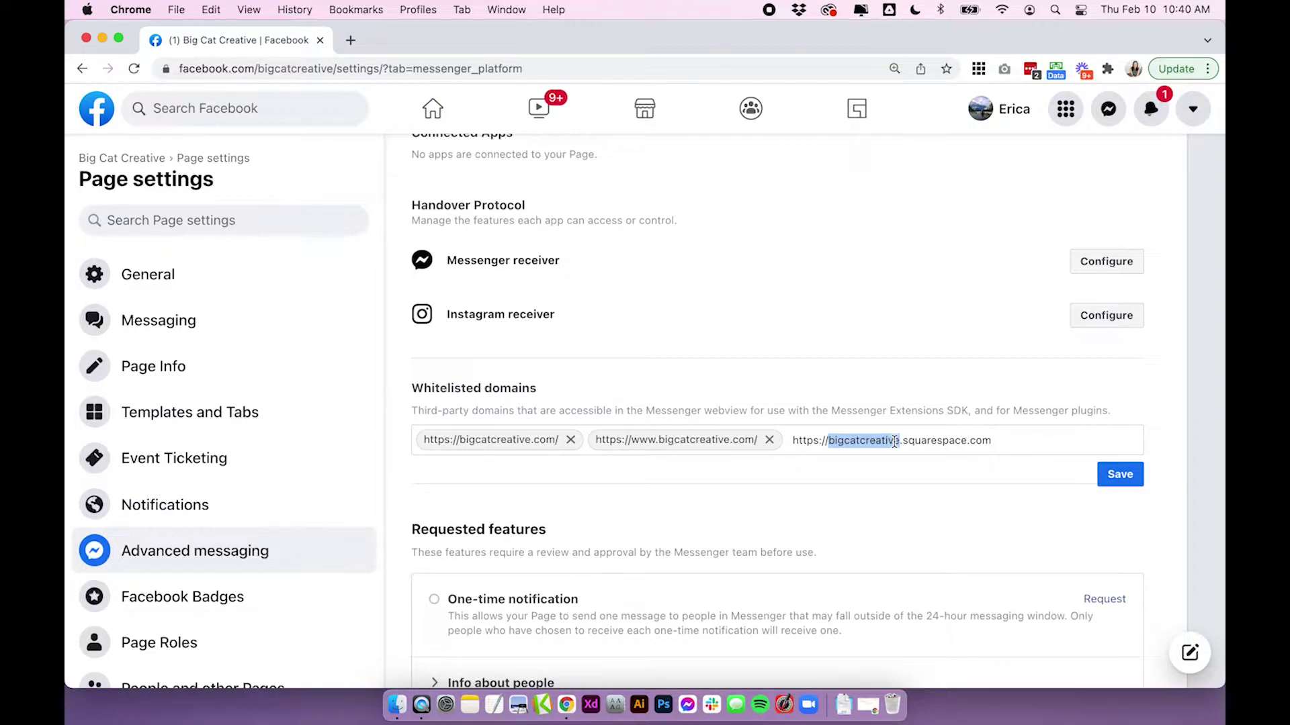
{"action": "left_click", "coordinate": [894, 441]}
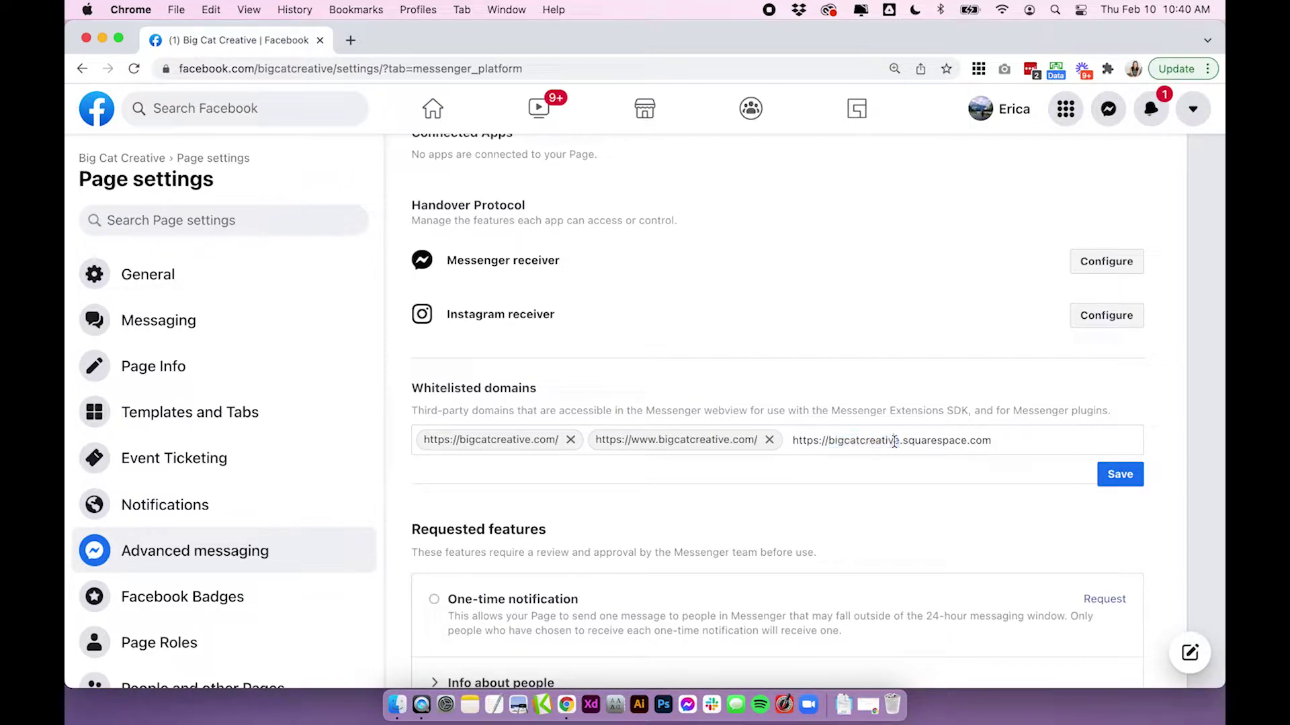
{"action": "left_click_drag", "start_coordinate": [793, 441], "coordinate": [992, 442]}
{"action": "left_click", "coordinate": [1026, 452]}
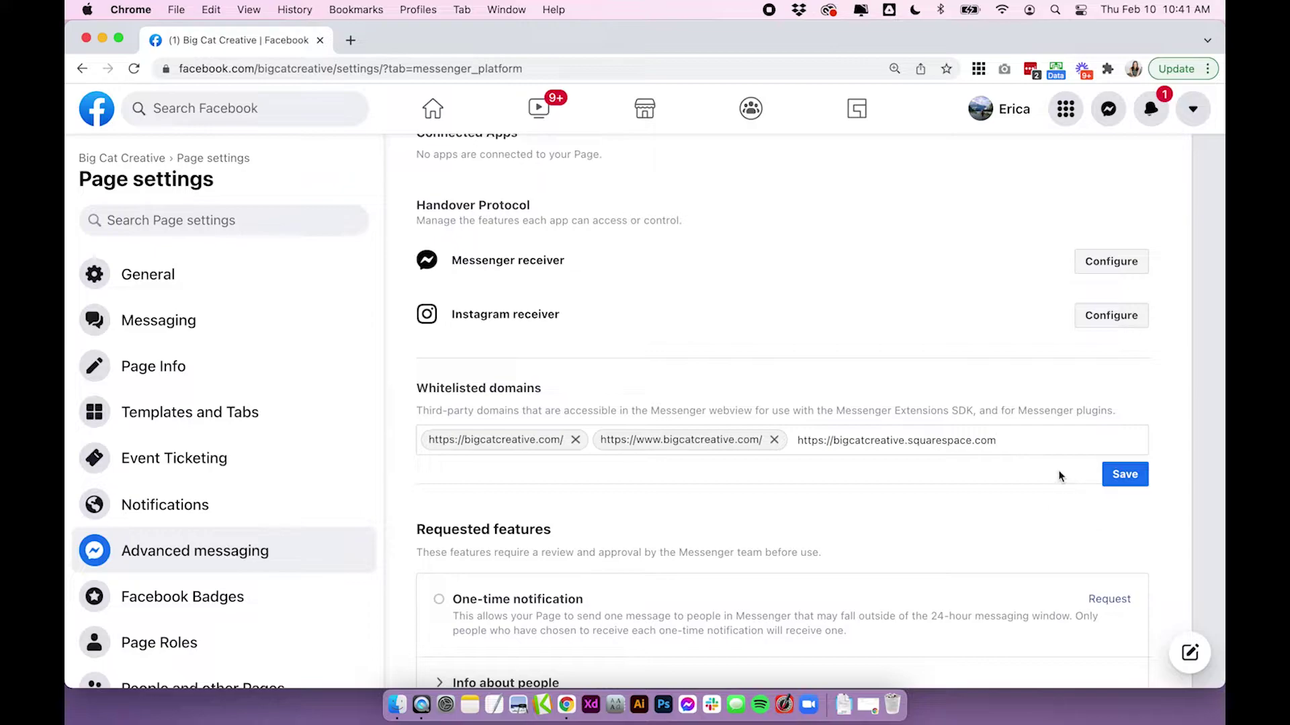
{"action": "key", "text": "Return"}
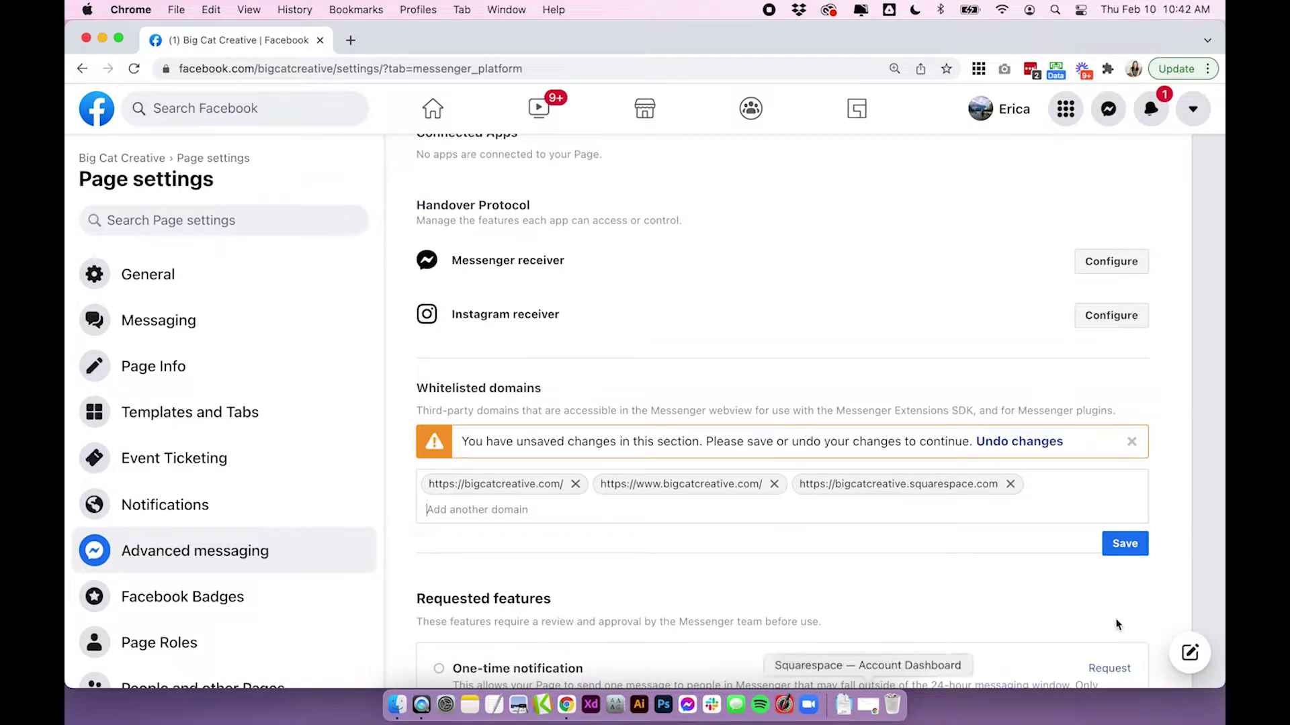
Step: Remove the three existing bigcatcreative whitelisted domains
{"action": "left_click", "coordinate": [575, 484]}
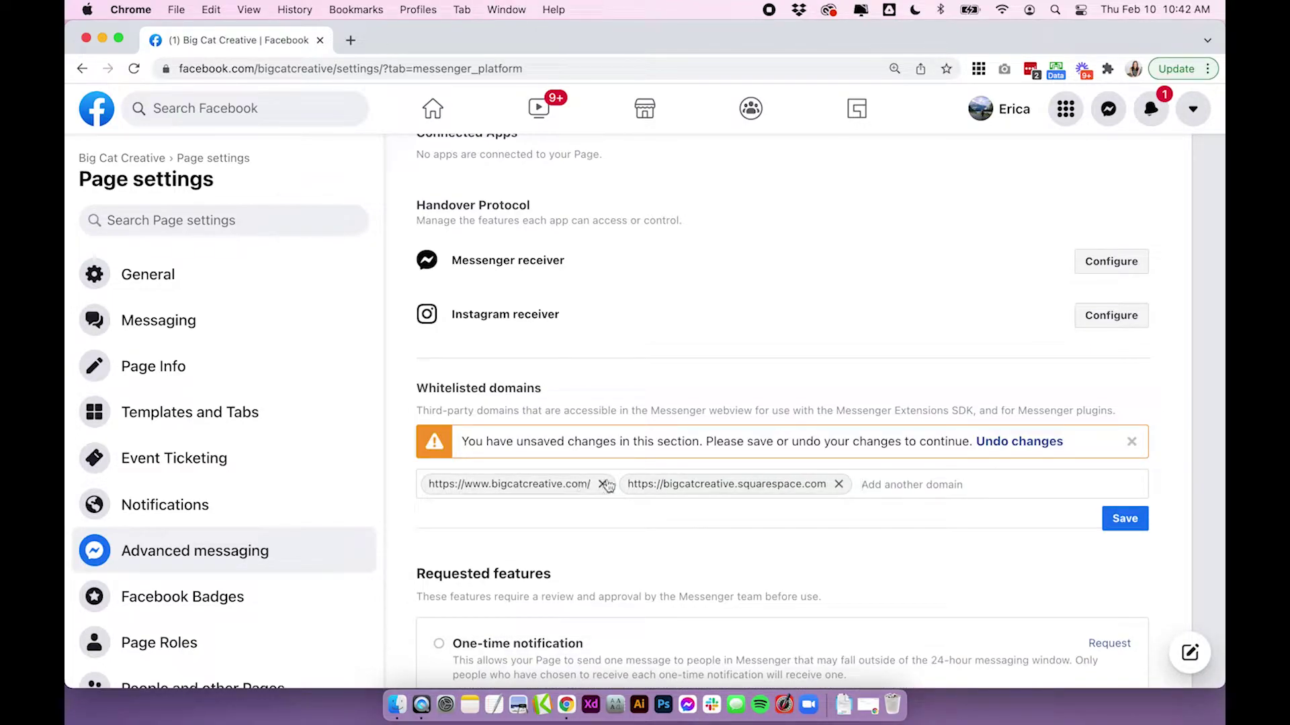
{"action": "left_click", "coordinate": [607, 484]}
{"action": "left_click", "coordinate": [640, 484]}
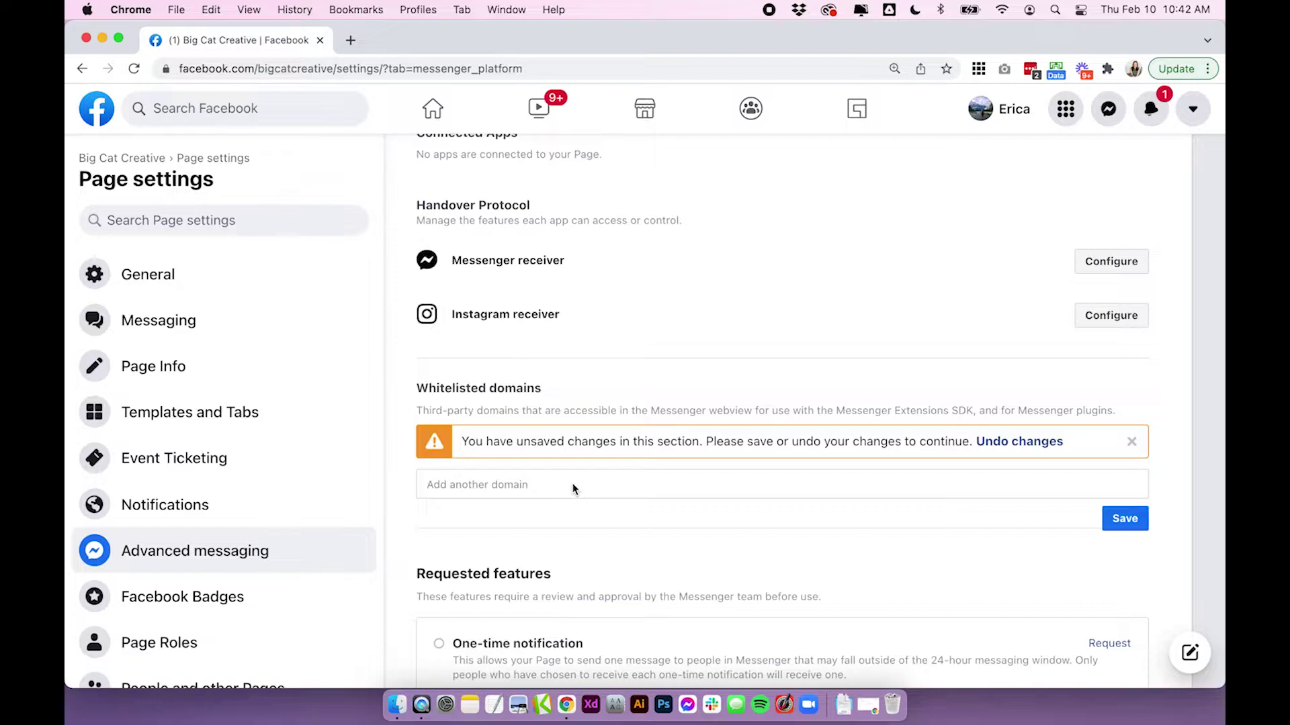
{"action": "type", "text": "https://"}
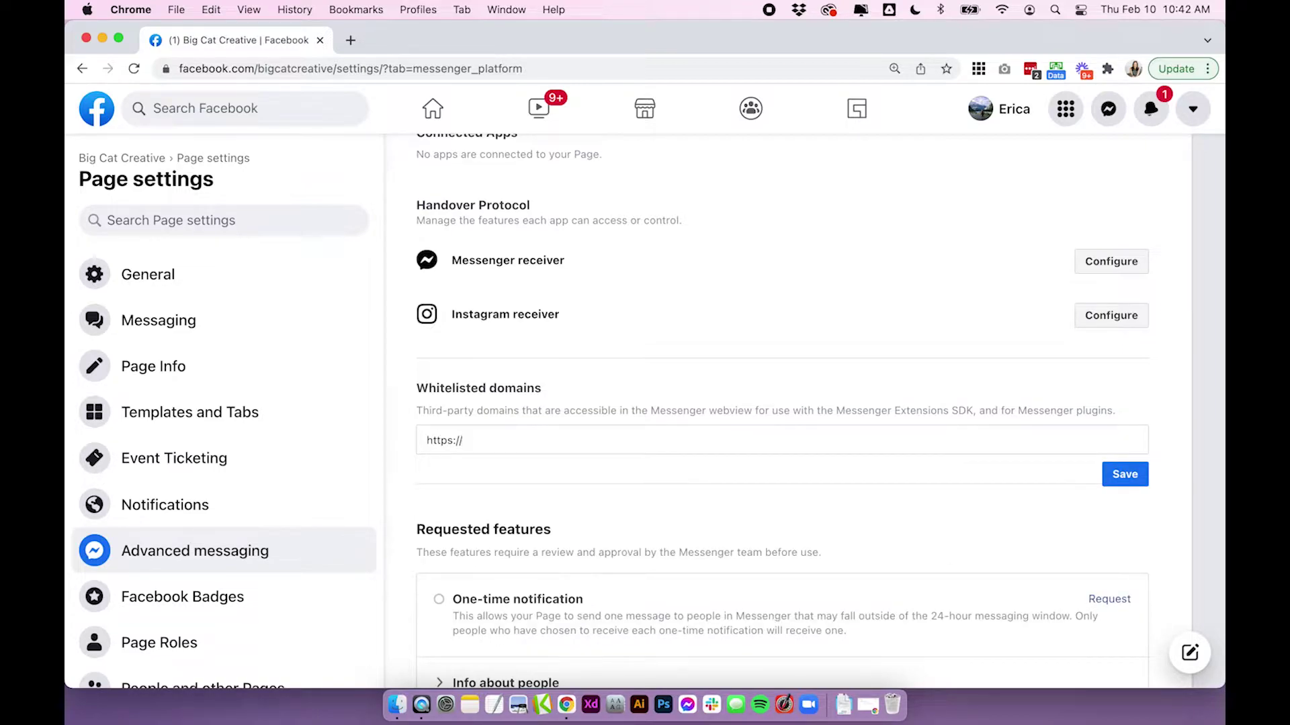
{"action": "type", "text": "test-site1.squarespace.com/"}
{"action": "key", "text": "Return"}
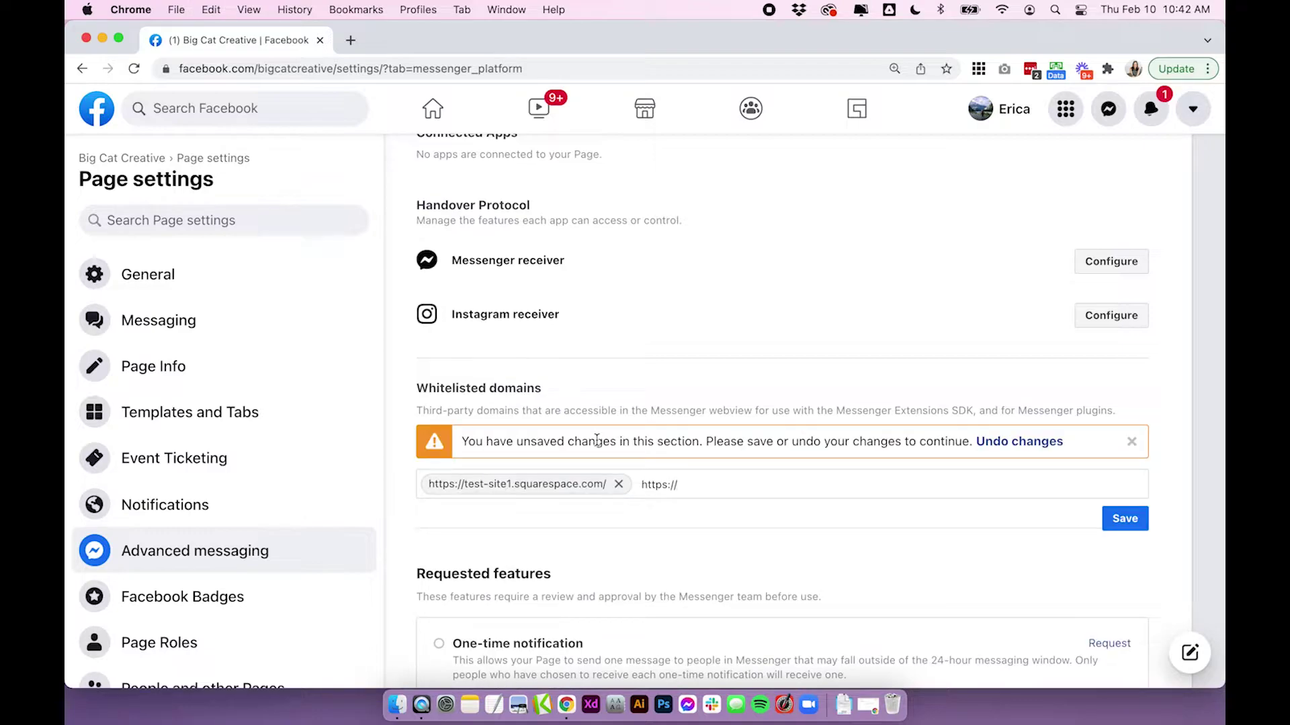
{"action": "key", "text": "BackSpace"}
{"action": "key", "text": "BackSpace"}
{"action": "key", "text": "BackSpace"}
{"action": "key", "text": "BackSpace"}
{"action": "key", "text": "BackSpace"}
{"action": "key", "text": "BackSpace"}
{"action": "key", "text": "BackSpace"}
{"action": "key", "text": "BackSpace"}
{"action": "left_click", "coordinate": [1139, 523]}
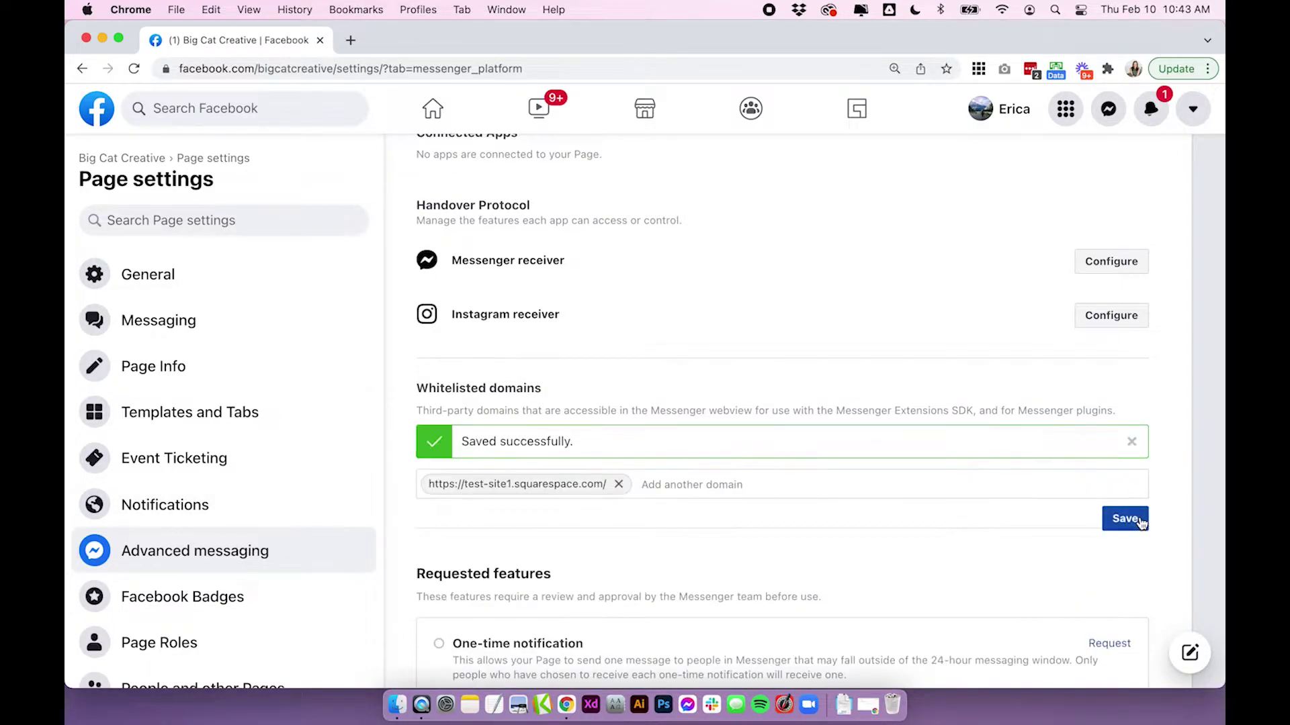
Step: From Messaging settings, start adding Messenger to the website and open the Chat Plugin setup
{"action": "scroll", "coordinate": [213, 441], "scroll_direction": "down", "scroll_amount": 3}
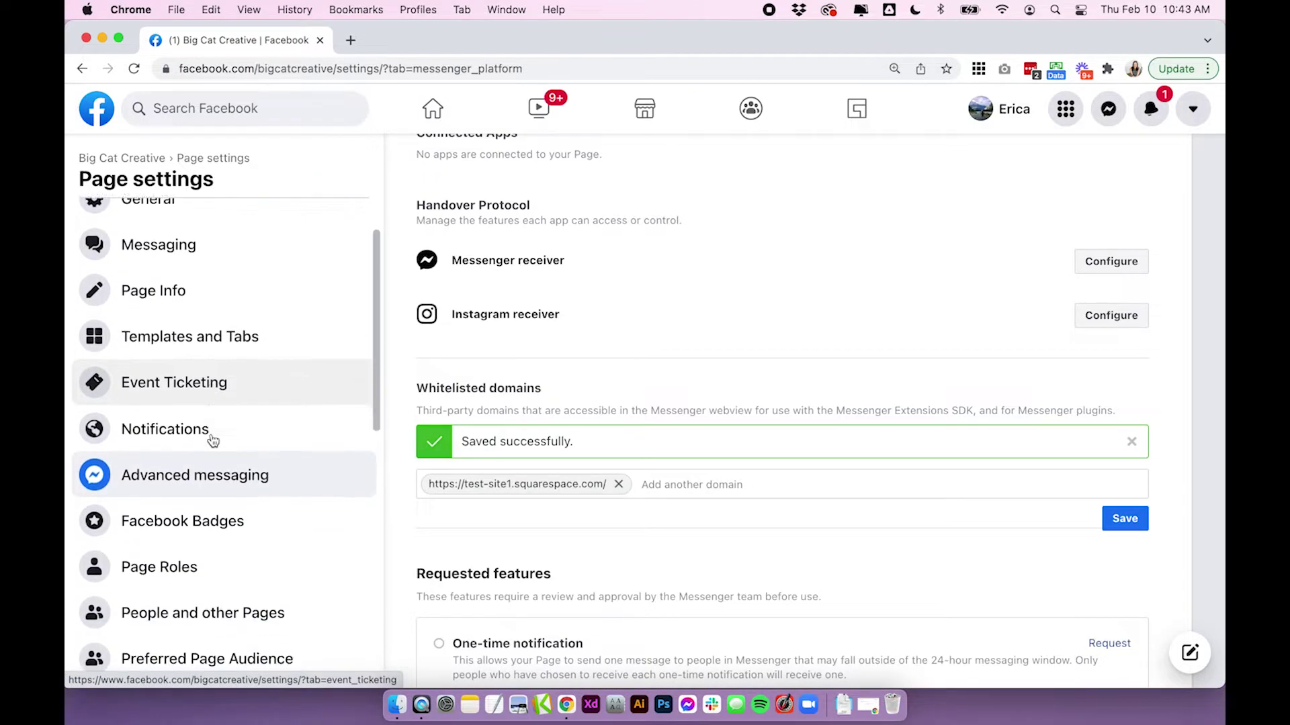
{"action": "scroll", "coordinate": [221, 376], "scroll_direction": "up", "scroll_amount": 3}
{"action": "left_click", "coordinate": [219, 324]}
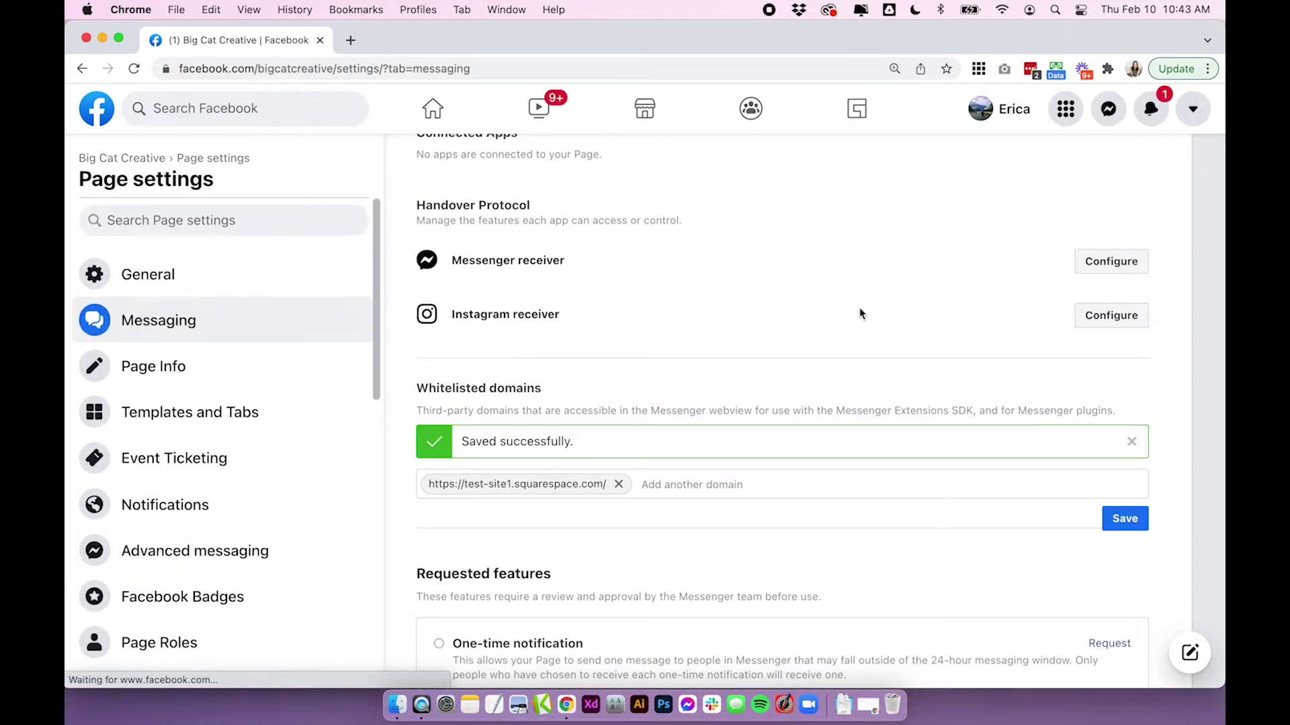
{"action": "scroll", "coordinate": [870, 315], "scroll_direction": "down", "scroll_amount": 8}
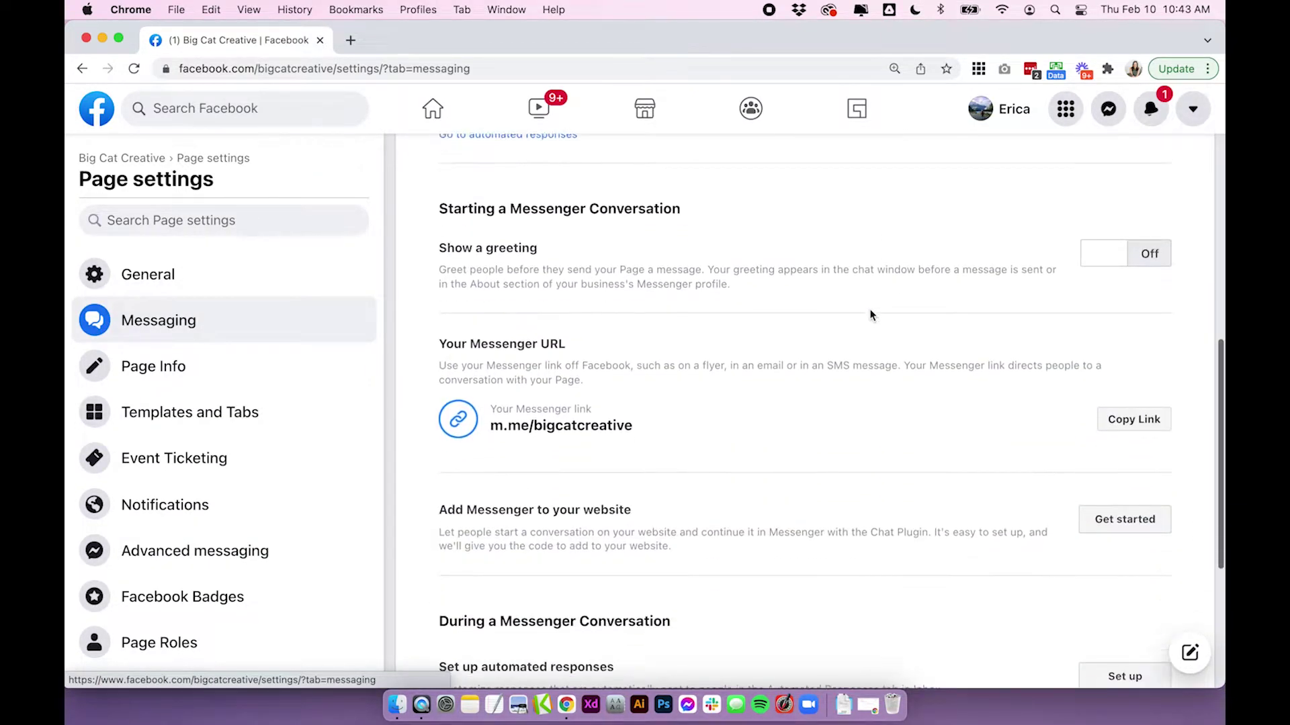
{"action": "scroll", "coordinate": [871, 315], "scroll_direction": "down", "scroll_amount": 2}
{"action": "left_click_drag", "start_coordinate": [440, 389], "coordinate": [631, 390]}
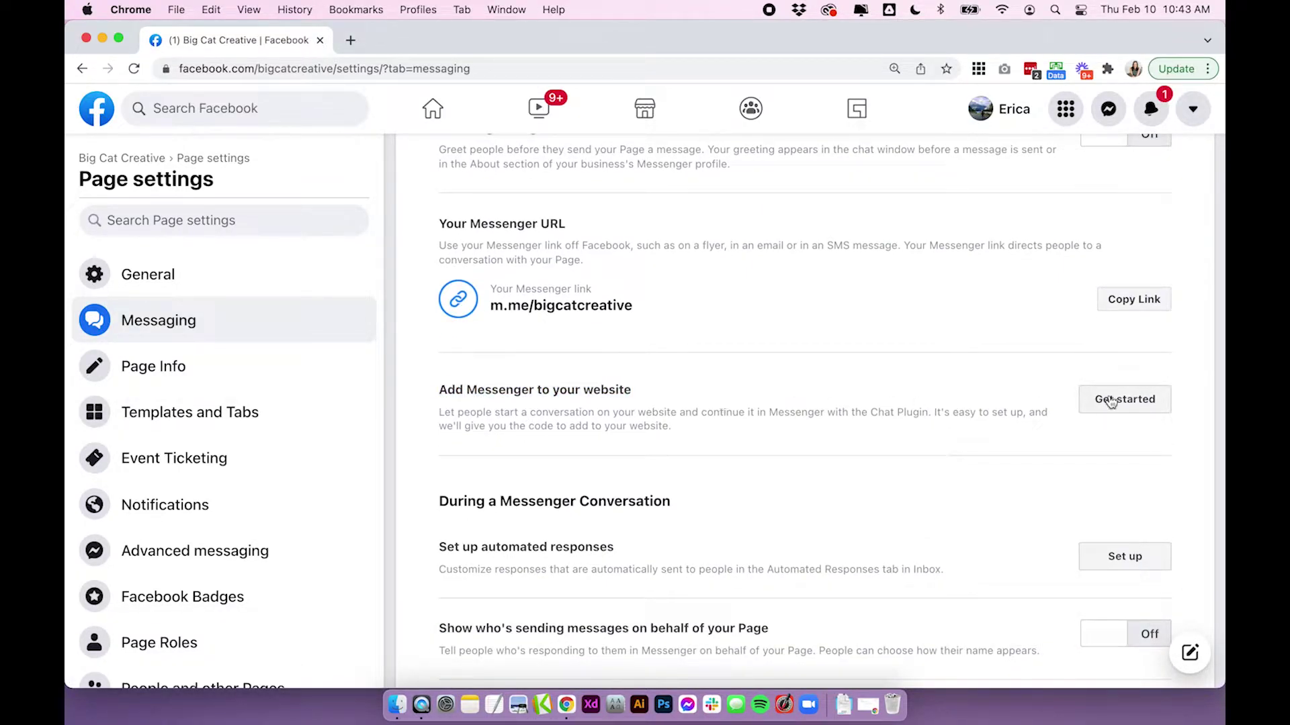
{"action": "left_click", "coordinate": [1122, 401]}
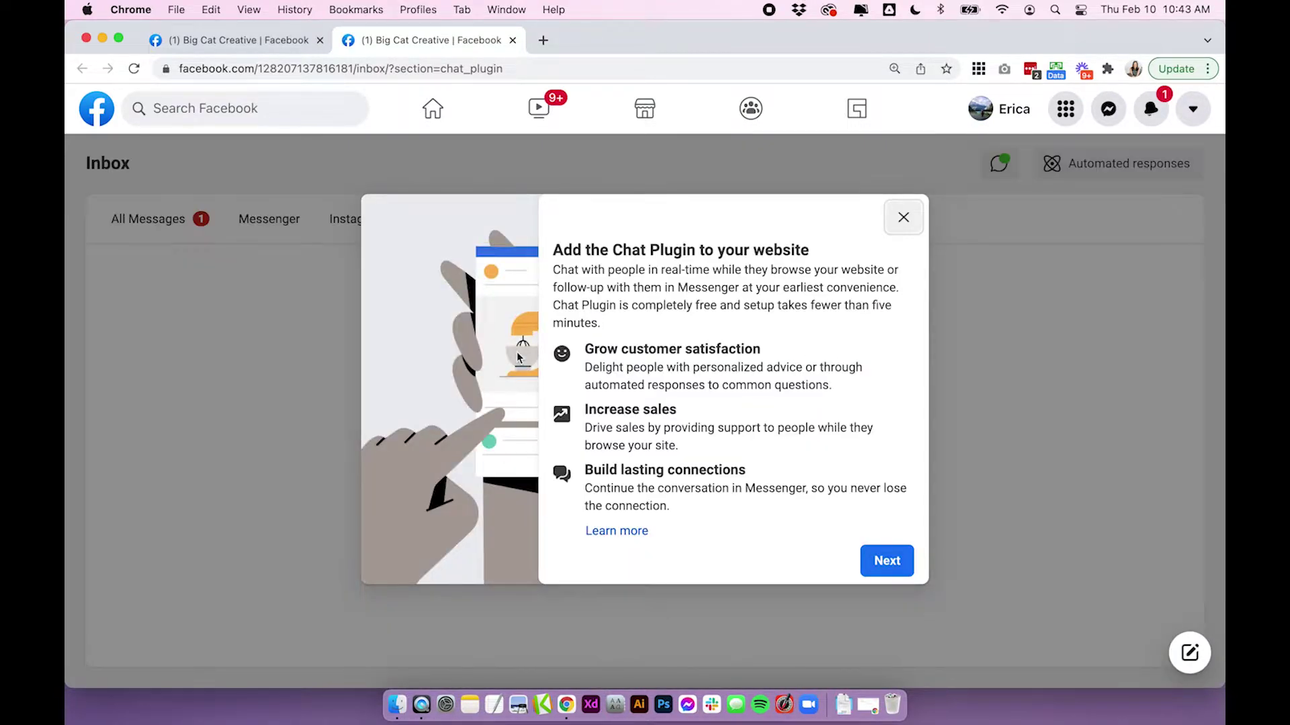
{"action": "left_click", "coordinate": [893, 568]}
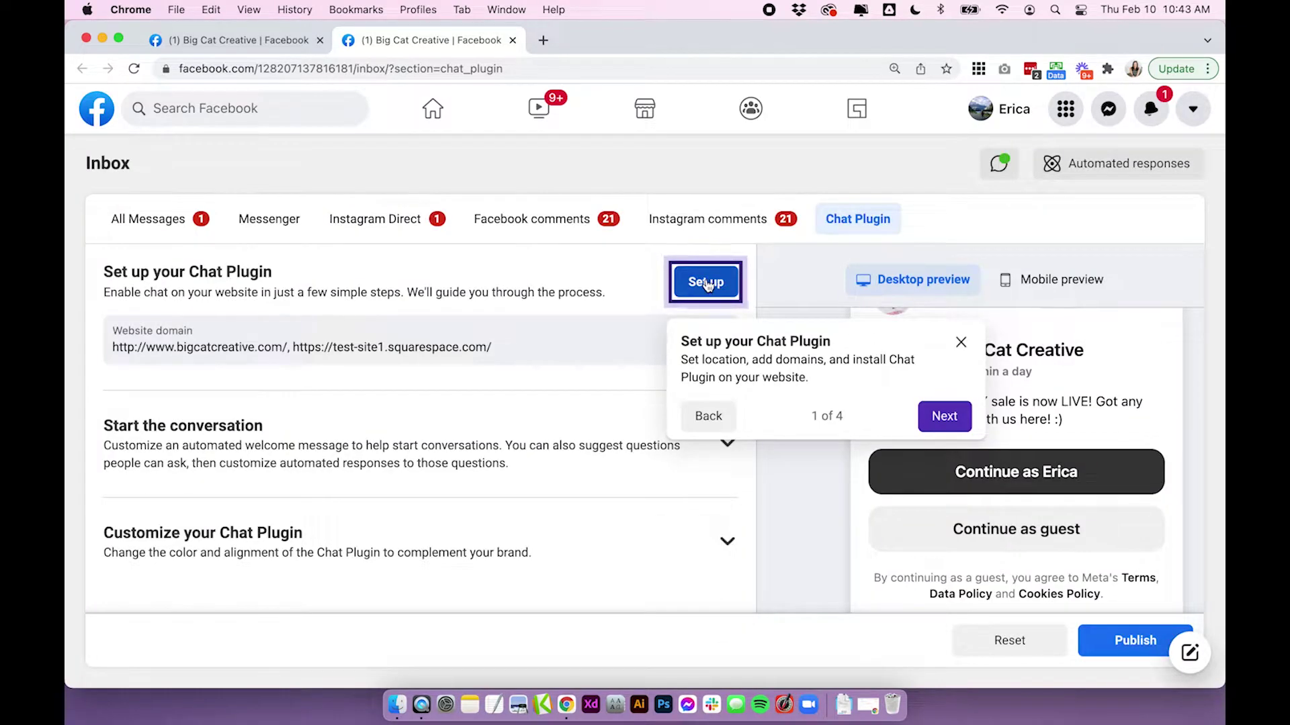
{"action": "left_click", "coordinate": [705, 282]}
{"action": "left_click", "coordinate": [961, 343]}
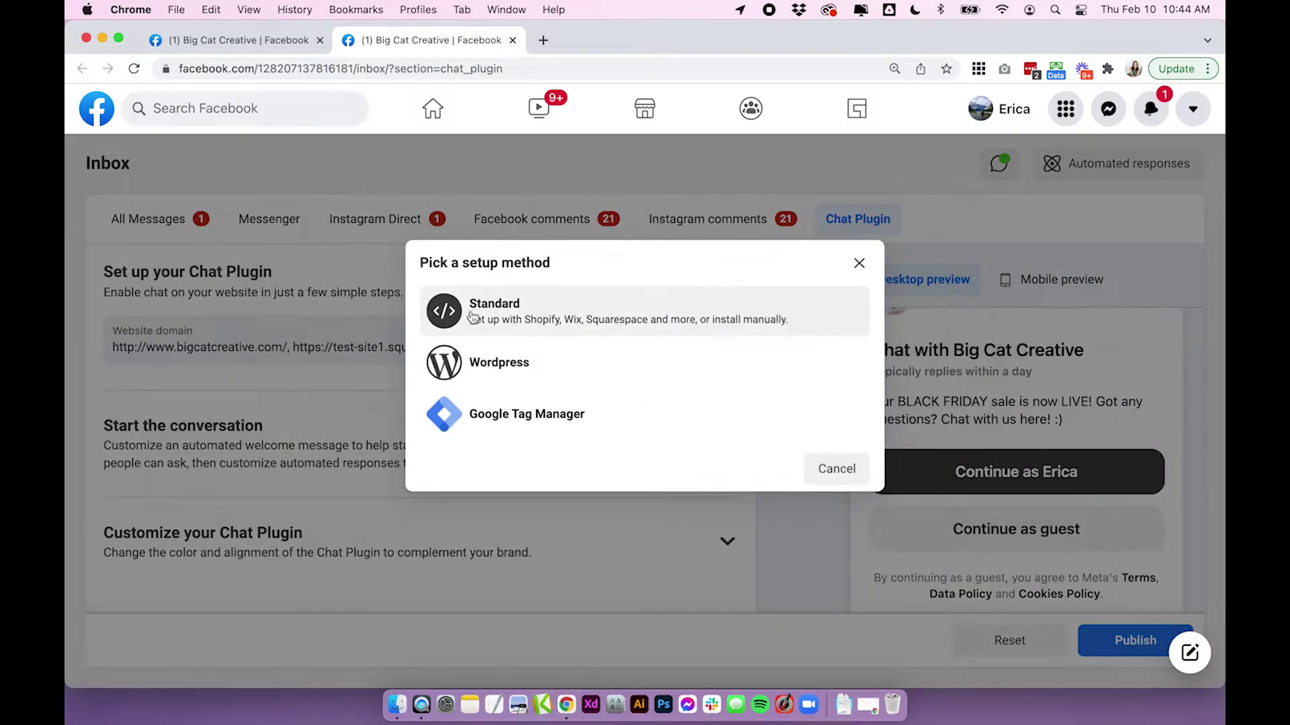
Step: Choose the Standard setup method and keep English (US) as the plugin language
{"action": "left_click", "coordinate": [618, 325]}
{"action": "left_click", "coordinate": [602, 320]}
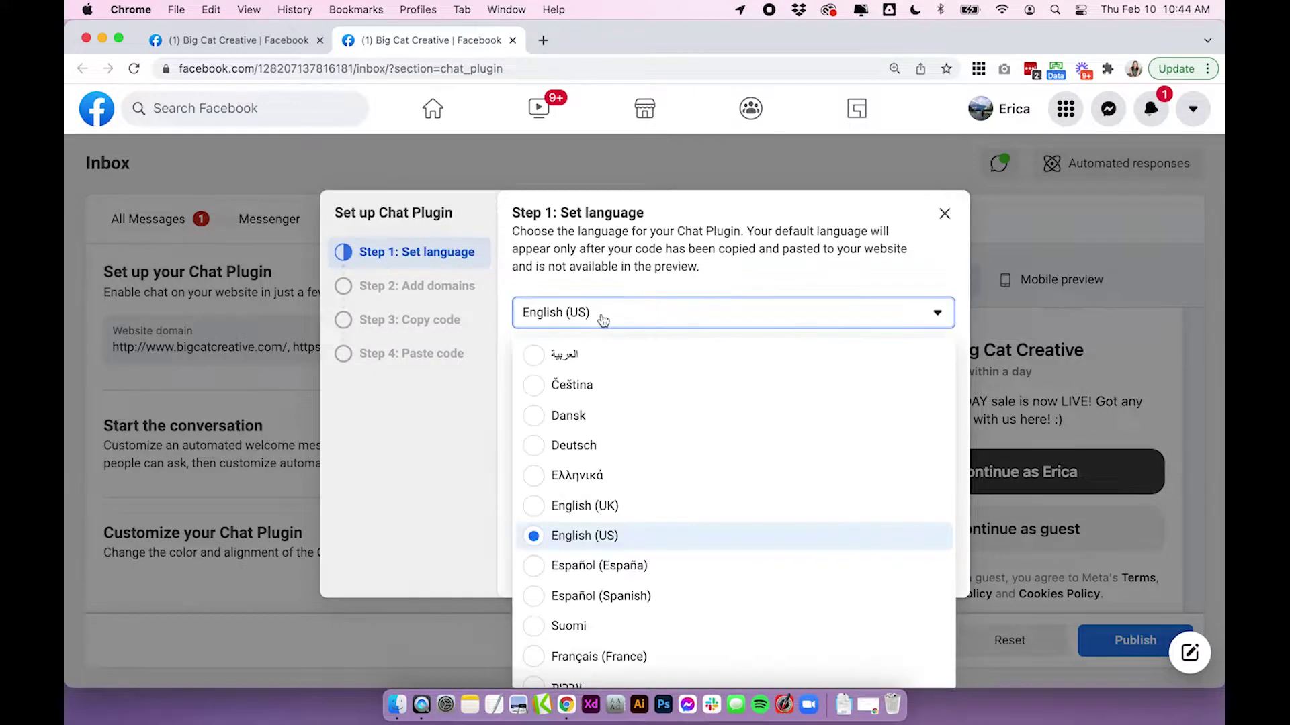
{"action": "left_click", "coordinate": [603, 320]}
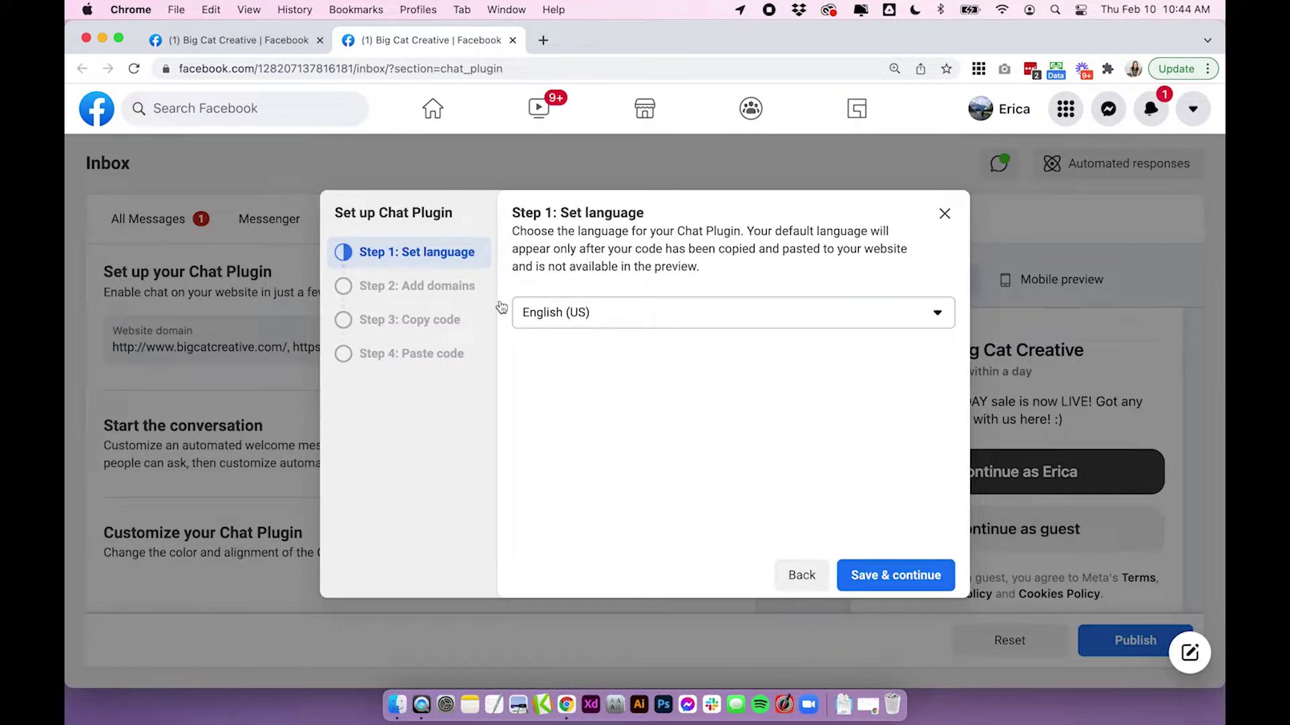
{"action": "left_click", "coordinate": [433, 285]}
Step: Confirm the website domains, including test-site1.squarespace.com, and continue to the code step
{"action": "left_click_drag", "start_coordinate": [544, 298], "coordinate": [715, 298]}
{"action": "left_click", "coordinate": [725, 303]}
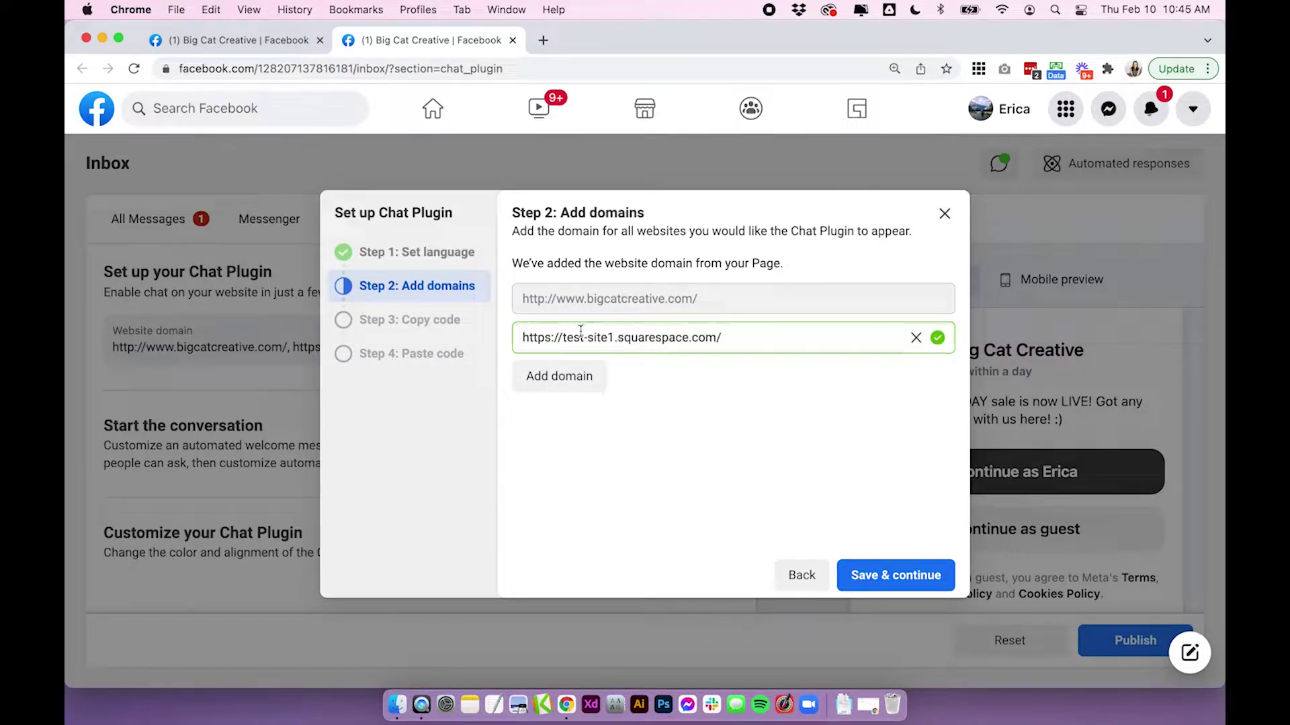
{"action": "left_click_drag", "start_coordinate": [560, 337], "coordinate": [788, 340]}
{"action": "left_click", "coordinate": [781, 355]}
{"action": "left_click", "coordinate": [913, 576]}
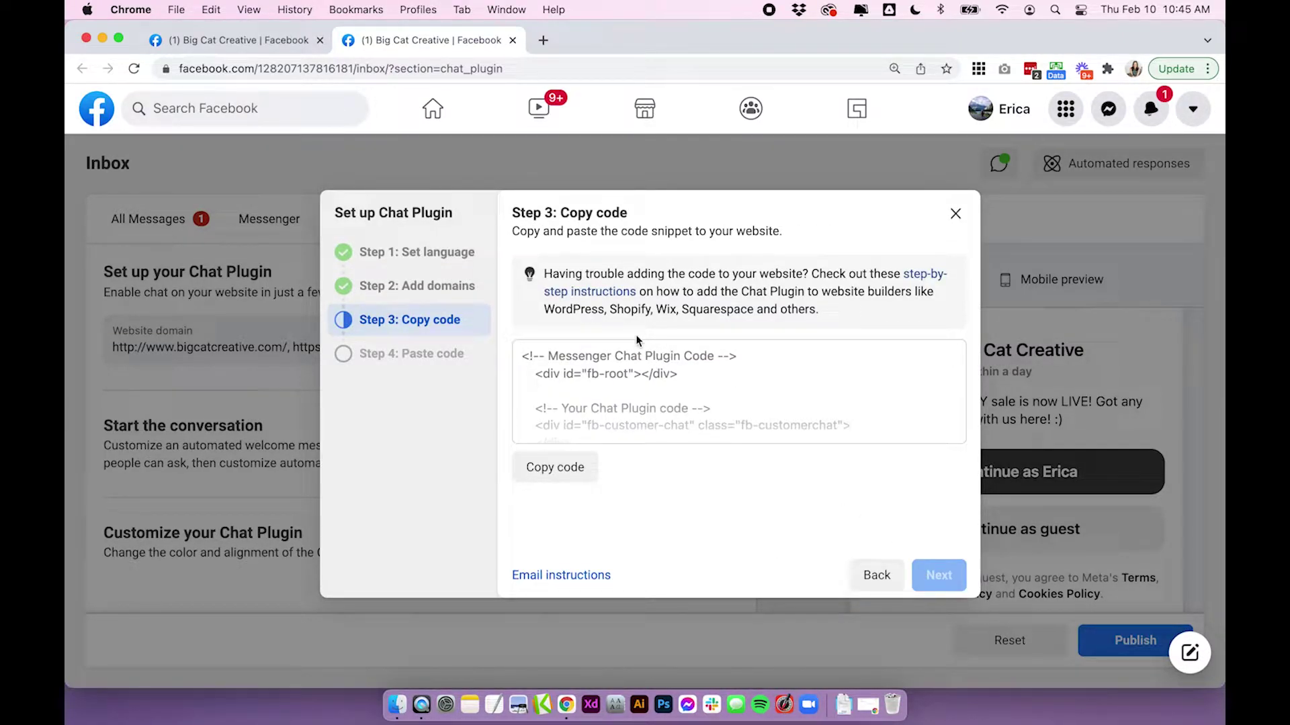
Step: Copy the Chat Plugin code snippet and switch to the Squarespace test site editor
{"action": "left_click", "coordinate": [560, 473]}
{"action": "left_click", "coordinate": [938, 575]}
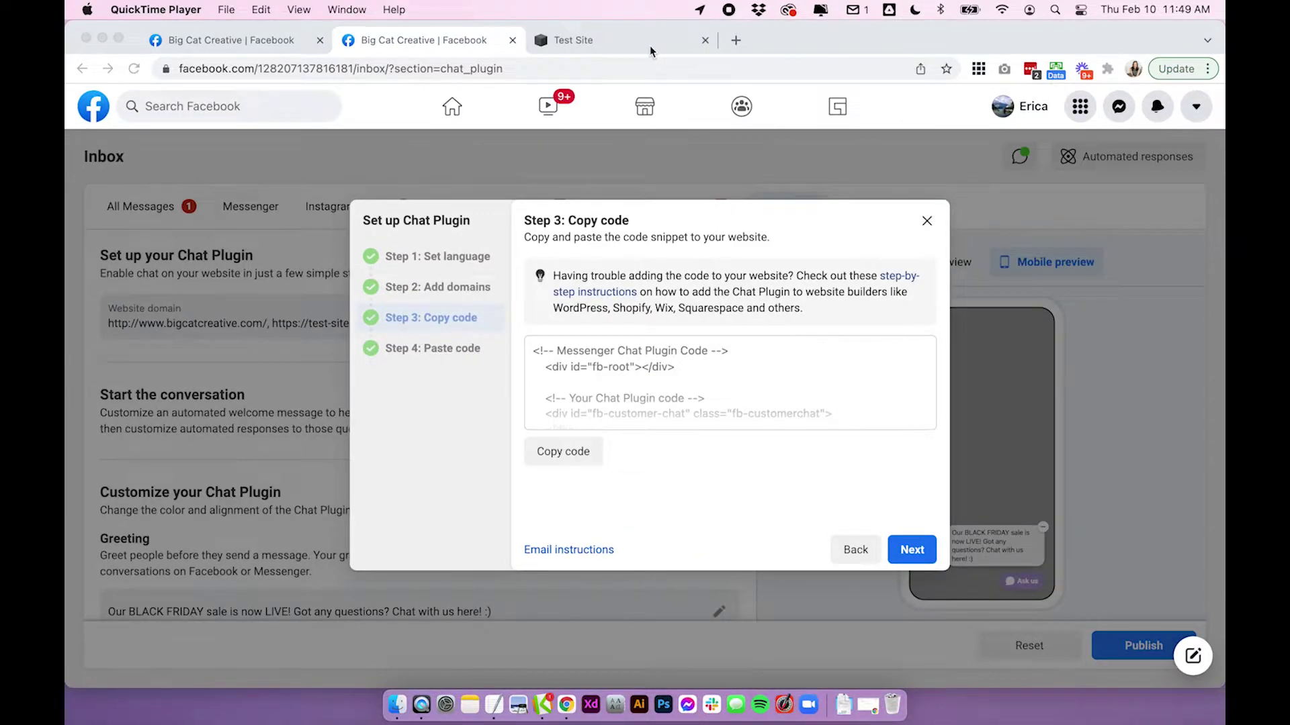
{"action": "left_click", "coordinate": [650, 51]}
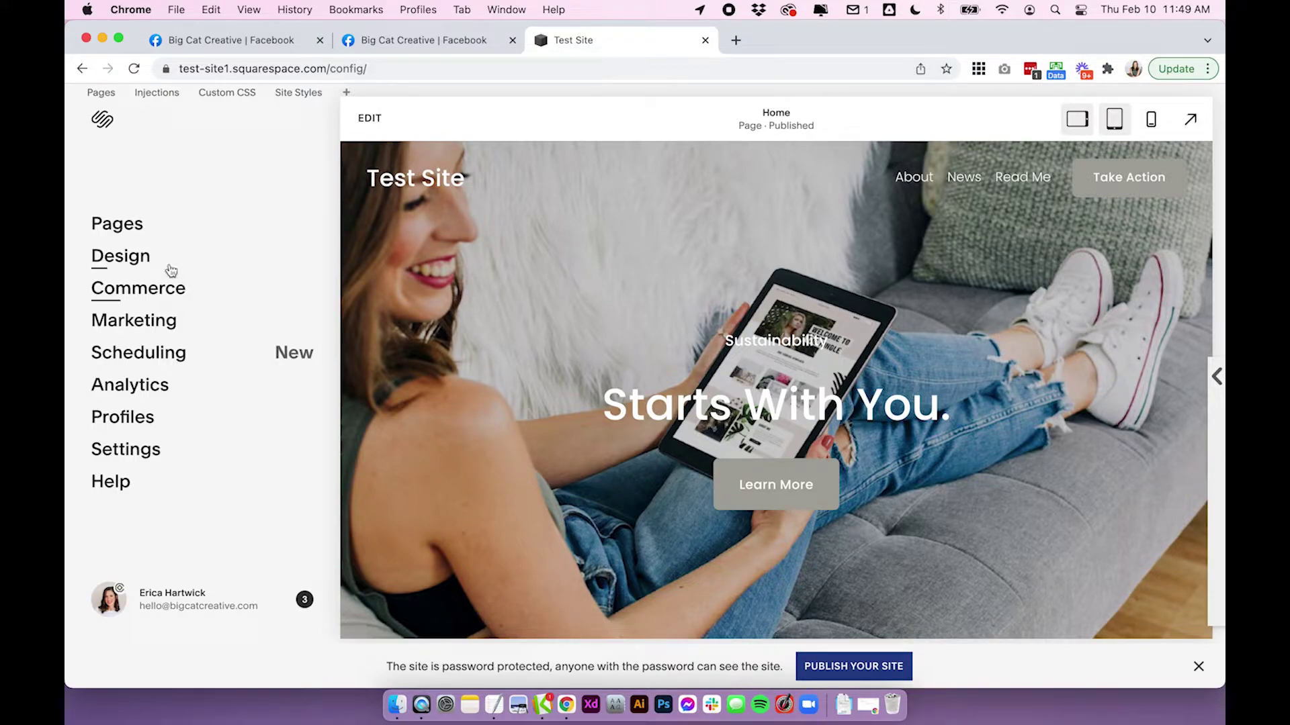
Step: Paste the Chat Plugin code into the Footer box of Squarespace's Code Injection settings and save
{"action": "left_click", "coordinate": [145, 451]}
{"action": "scroll", "coordinate": [148, 455], "scroll_direction": "down", "scroll_amount": 2}
{"action": "left_click", "coordinate": [155, 585]}
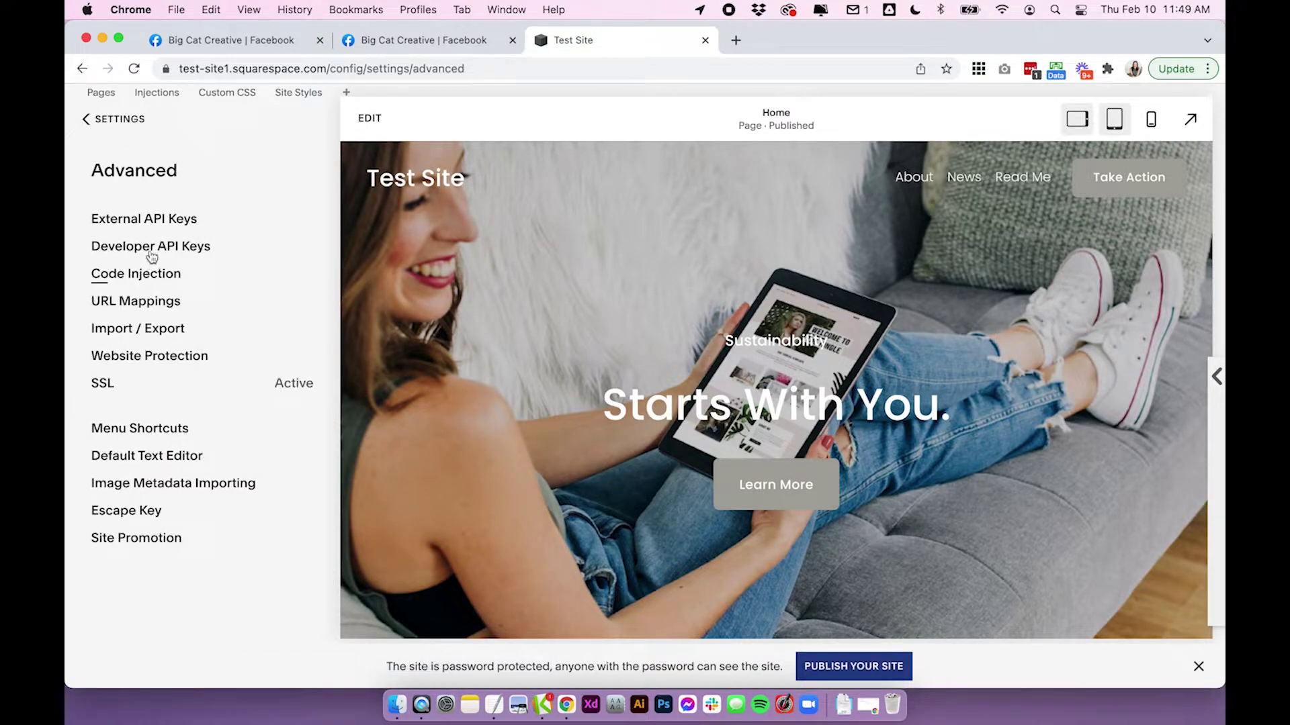
{"action": "left_click", "coordinate": [136, 275]}
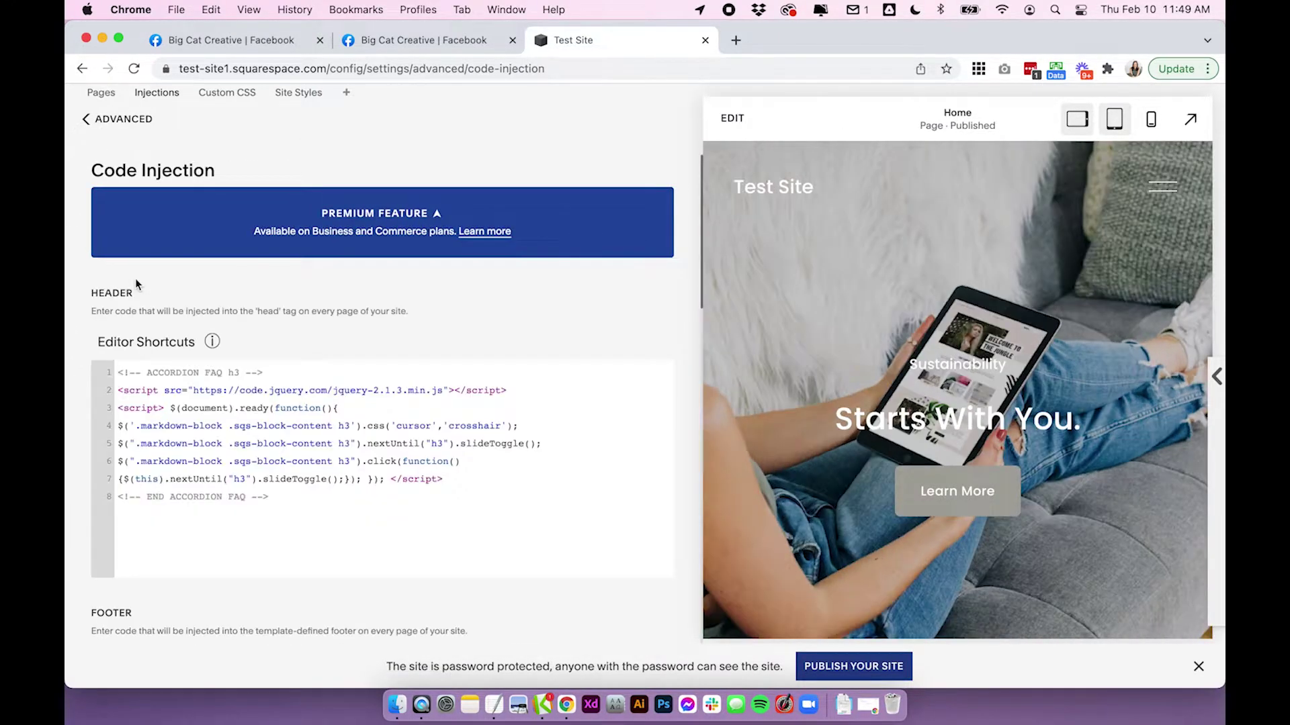
{"action": "scroll", "coordinate": [77, 362], "scroll_direction": "down", "scroll_amount": 5}
{"action": "double_click", "coordinate": [121, 248]}
{"action": "left_click", "coordinate": [197, 366]}
{"action": "key", "text": "super+v"}
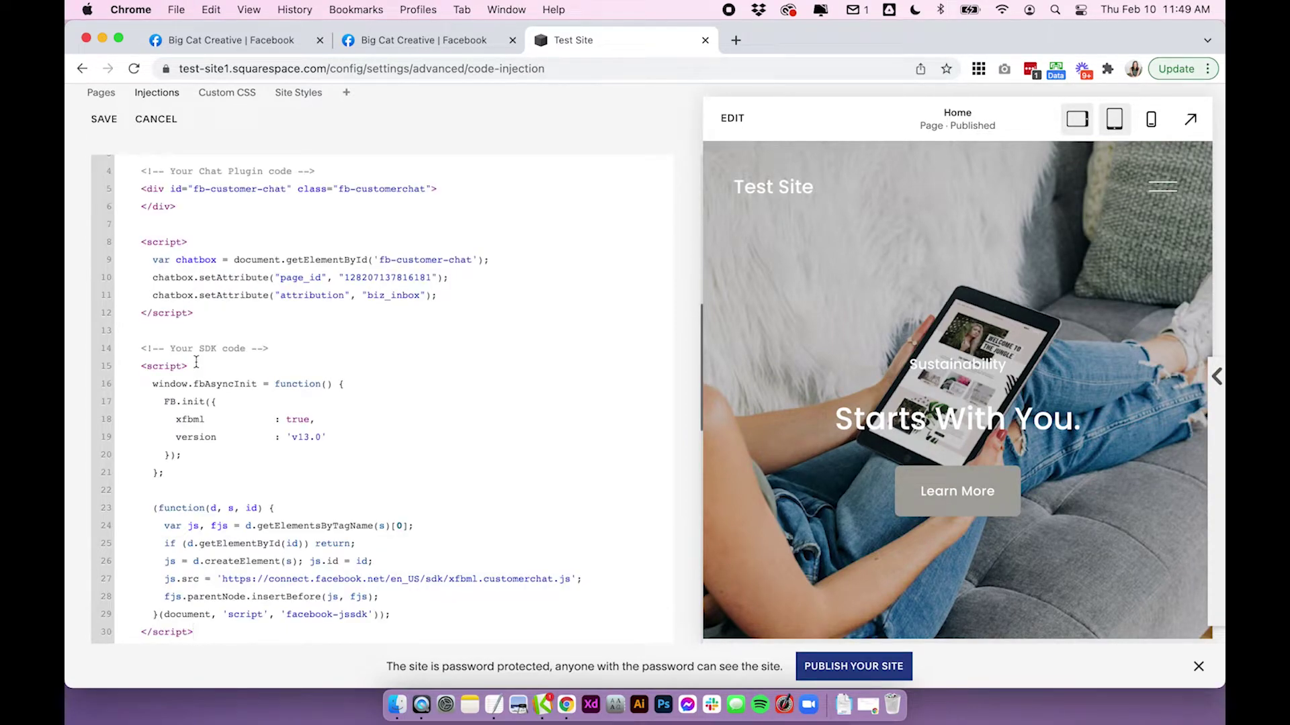
{"action": "key", "text": "super+s"}
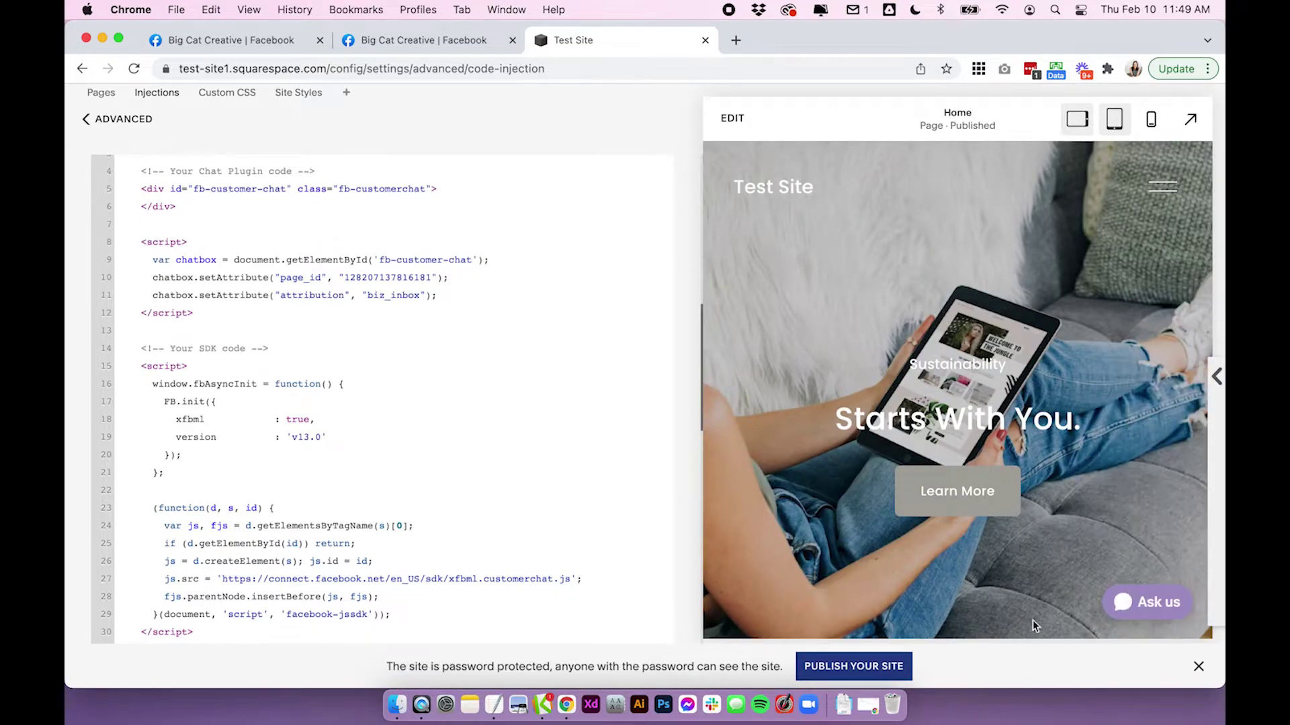
Step: Try the new Ask us chat button and copy the test site's web address
{"action": "left_click", "coordinate": [1120, 609]}
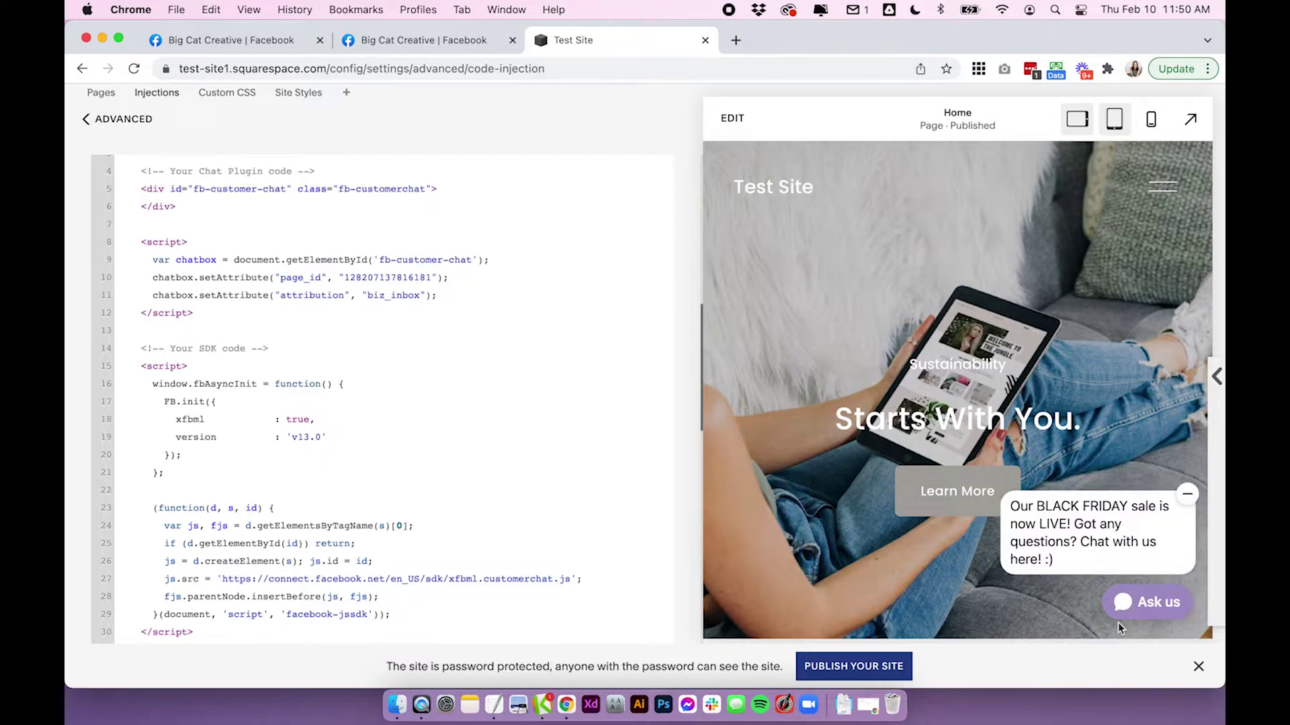
{"action": "left_click", "coordinate": [366, 69]}
{"action": "left_click_drag", "start_coordinate": [365, 68], "coordinate": [168, 70]}
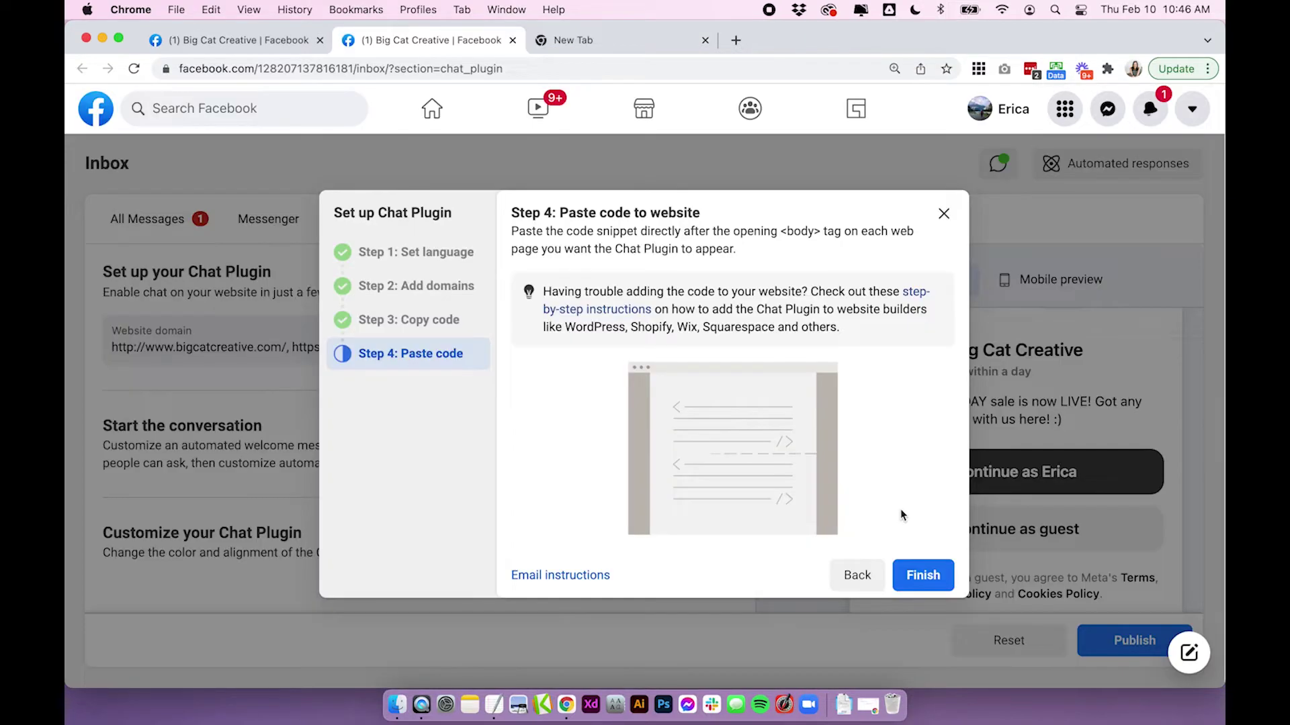
Step: Finish the Chat Plugin setup from Step 4: Paste code
{"action": "left_click", "coordinate": [926, 575]}
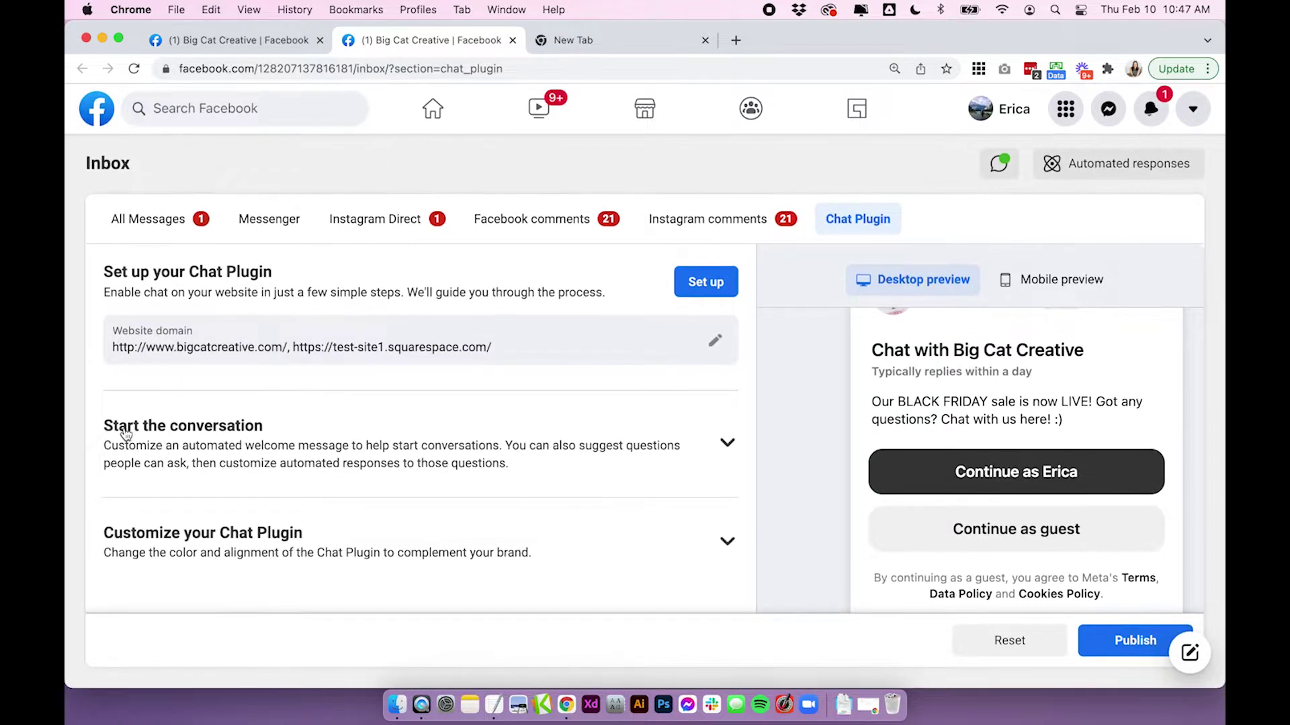
{"action": "left_click", "coordinate": [265, 468]}
{"action": "scroll", "coordinate": [564, 450], "scroll_direction": "down", "scroll_amount": 4}
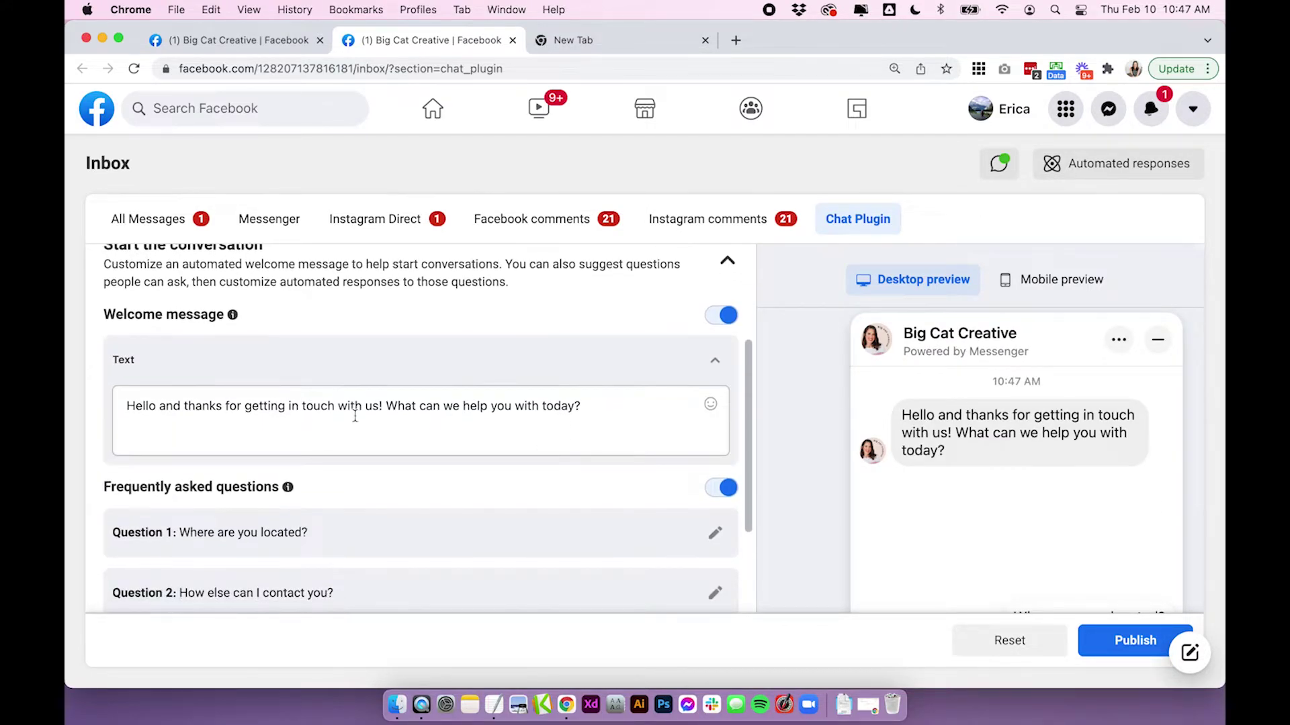
{"action": "scroll", "coordinate": [355, 416], "scroll_direction": "down", "scroll_amount": 1}
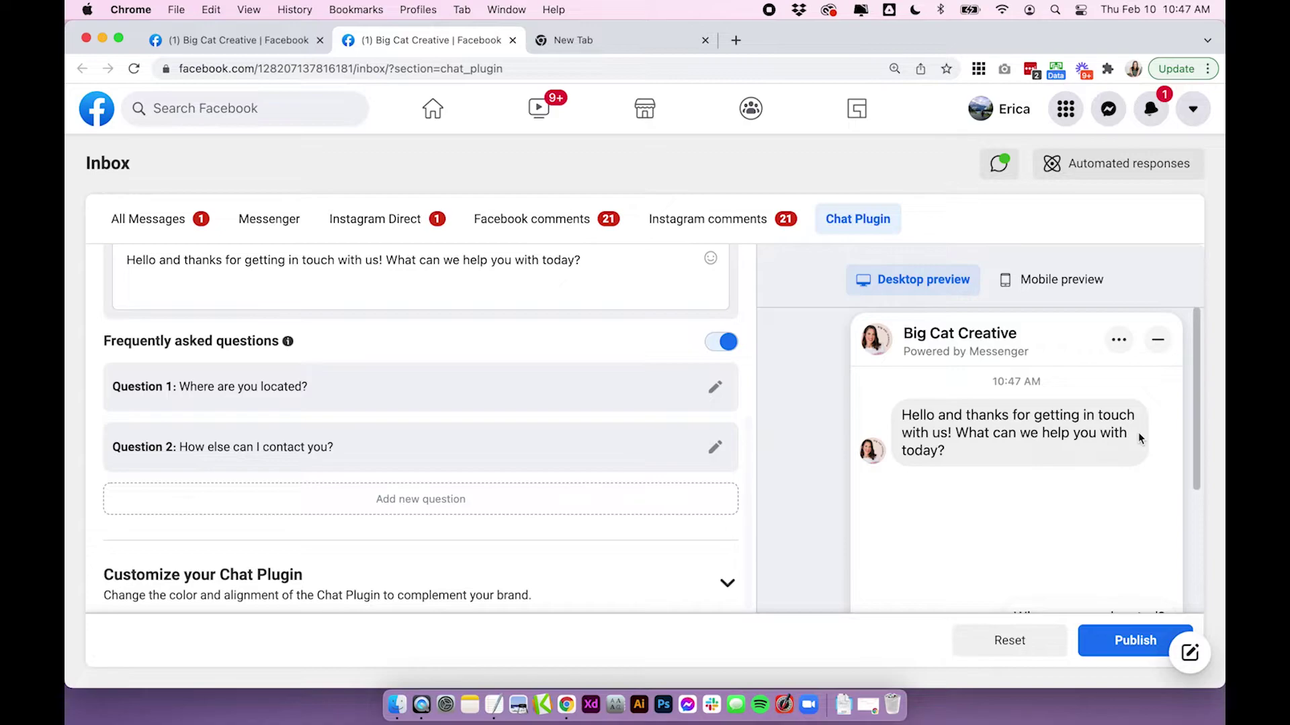
{"action": "scroll", "coordinate": [1078, 470], "scroll_direction": "down", "scroll_amount": 4}
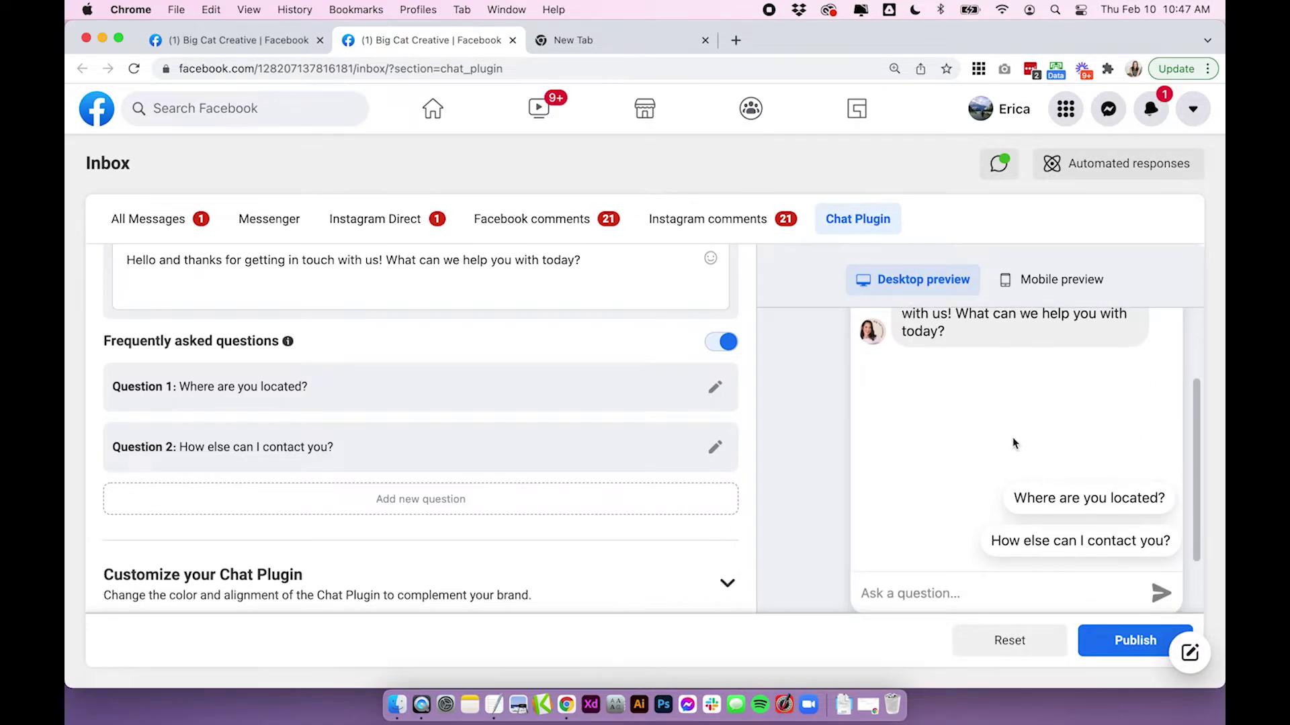
{"action": "scroll", "coordinate": [1013, 440], "scroll_direction": "up", "scroll_amount": 3}
{"action": "scroll", "coordinate": [376, 446], "scroll_direction": "up", "scroll_amount": 3}
{"action": "triple_click", "coordinate": [268, 366]}
{"action": "left_click", "coordinate": [269, 367]}
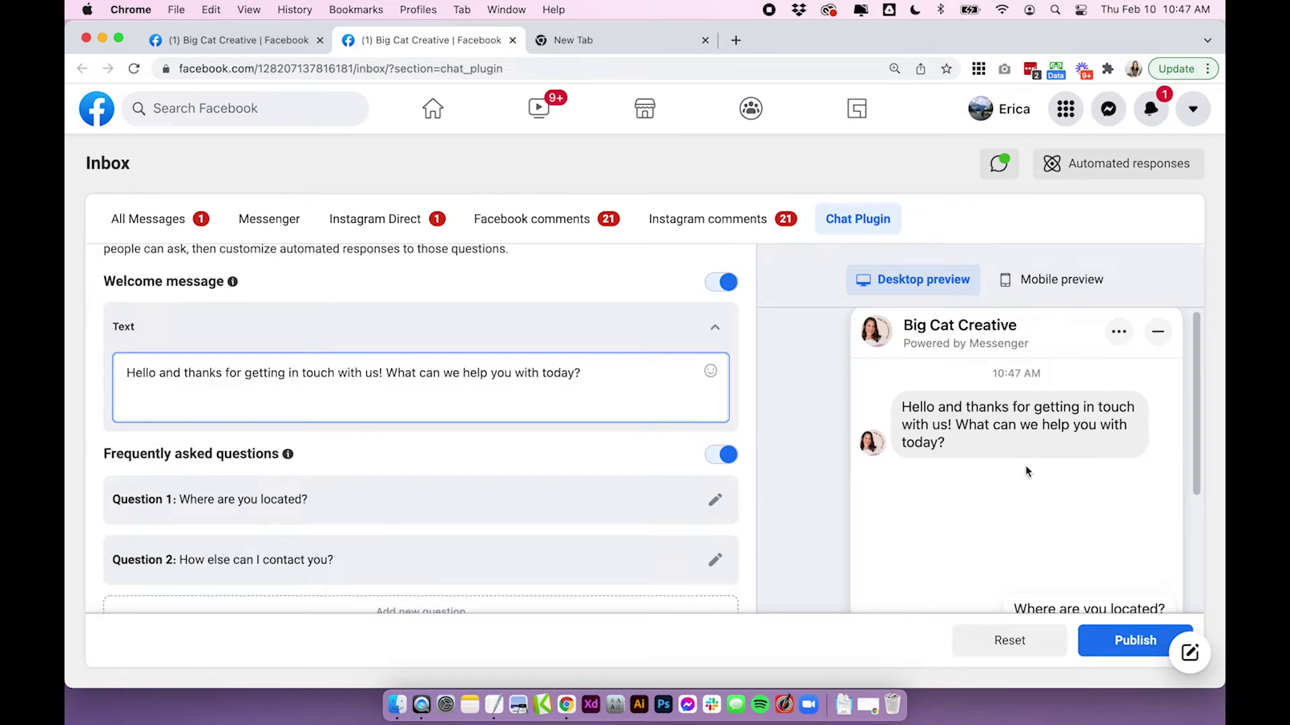
{"action": "scroll", "coordinate": [1026, 470], "scroll_direction": "down", "scroll_amount": 3}
{"action": "scroll", "coordinate": [411, 469], "scroll_direction": "down", "scroll_amount": 1}
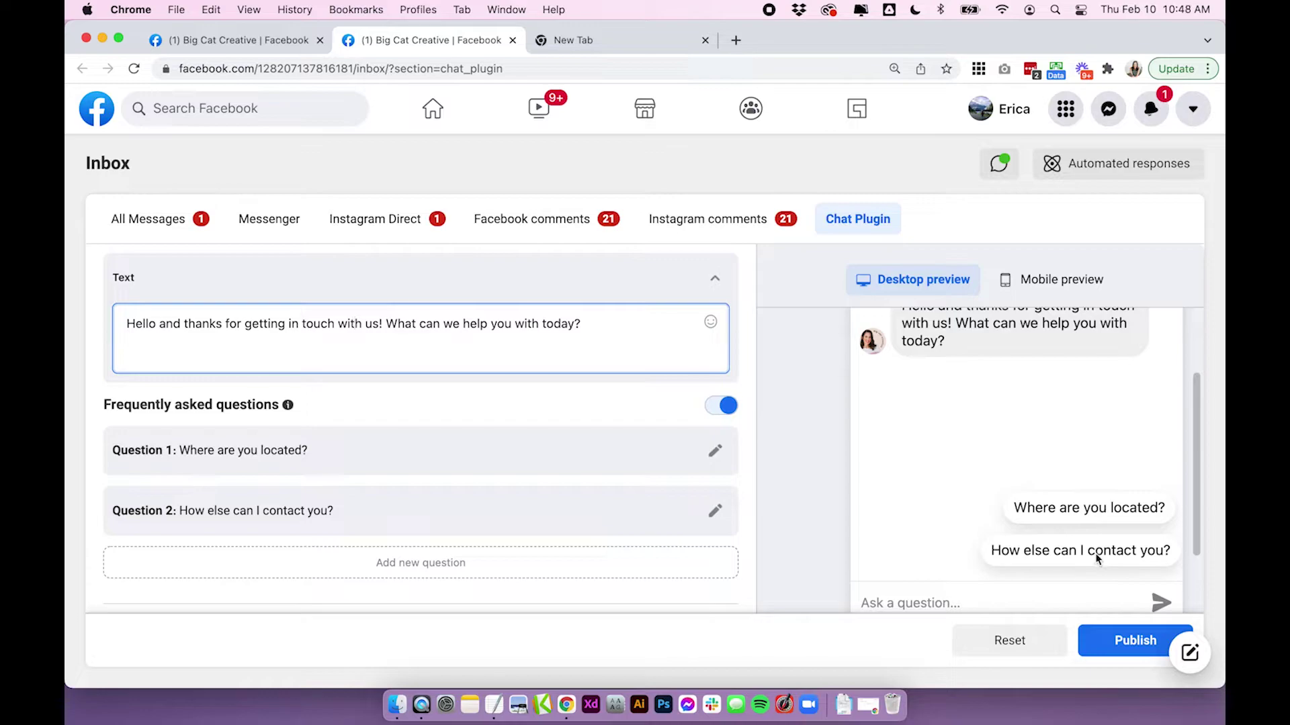
{"action": "left_click", "coordinate": [716, 454]}
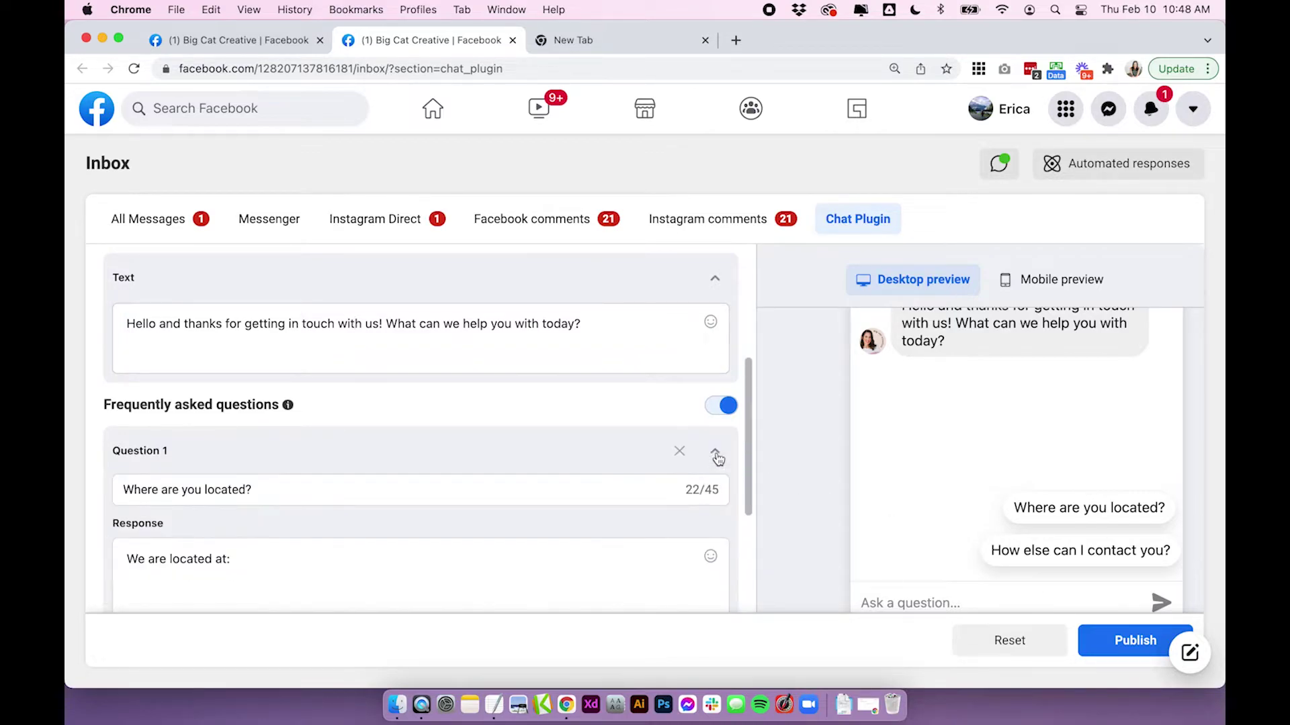
{"action": "scroll", "coordinate": [470, 437], "scroll_direction": "down", "scroll_amount": 1}
{"action": "left_click", "coordinate": [306, 377]}
{"action": "left_click", "coordinate": [288, 446]}
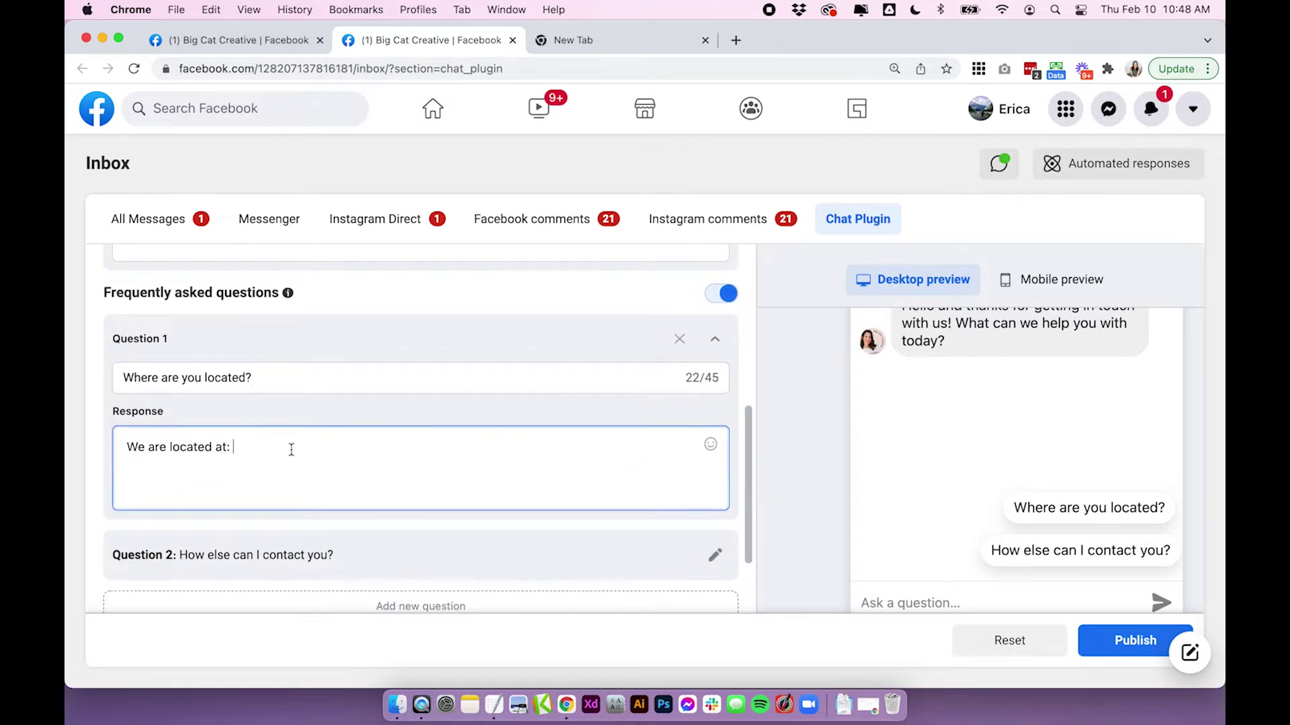
{"action": "scroll", "coordinate": [672, 430], "scroll_direction": "down", "scroll_amount": 2}
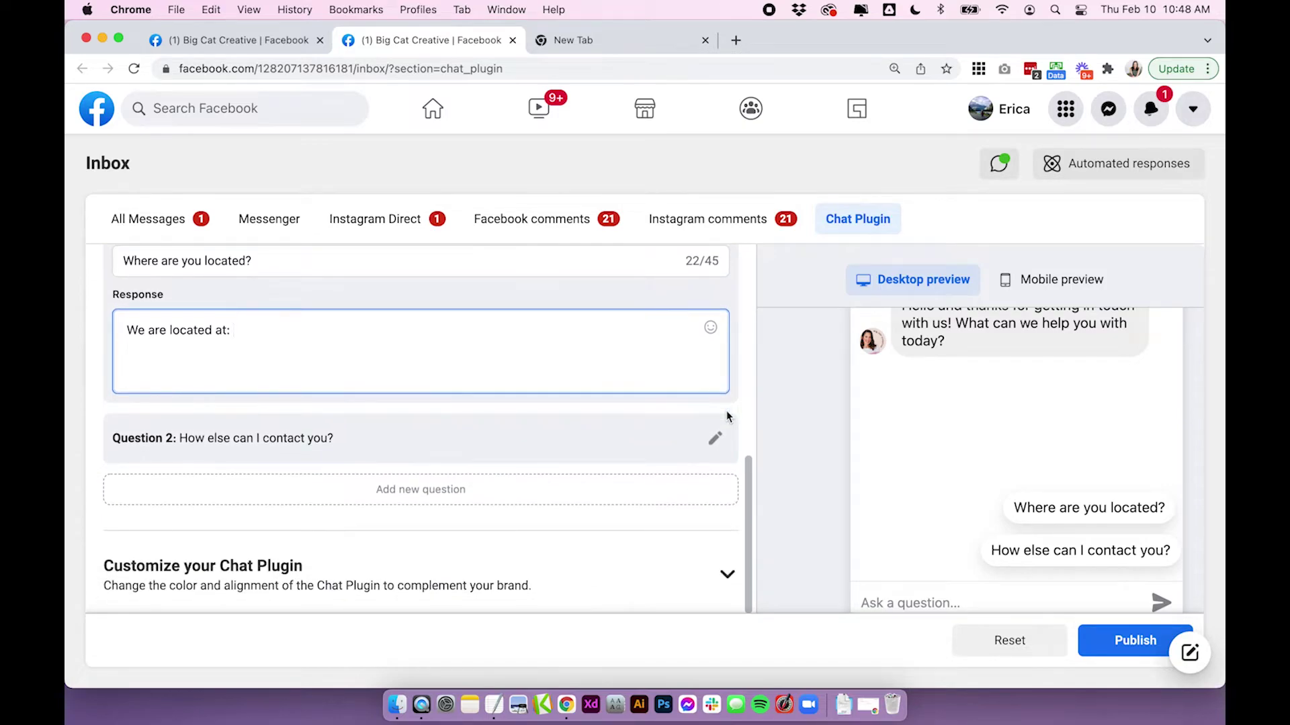
{"action": "scroll", "coordinate": [474, 450], "scroll_direction": "up", "scroll_amount": 5}
{"action": "scroll", "coordinate": [470, 447], "scroll_direction": "up", "scroll_amount": 2}
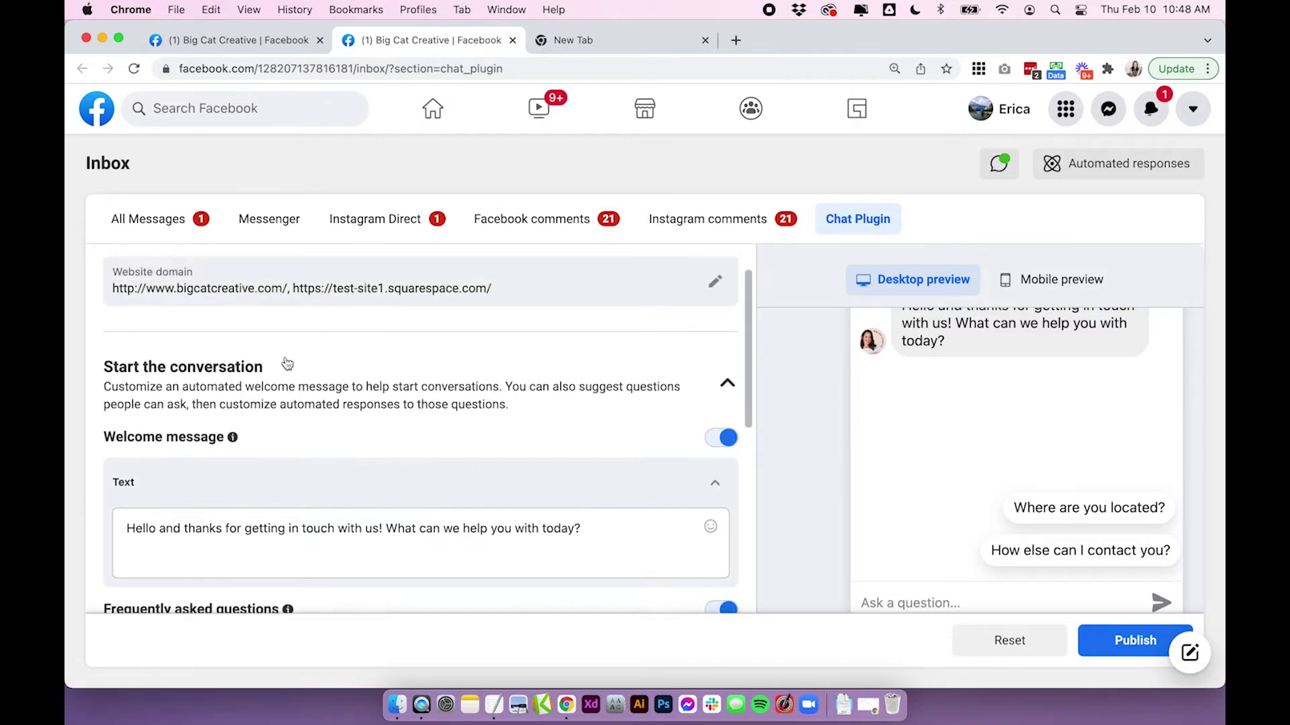
{"action": "left_click", "coordinate": [726, 376]}
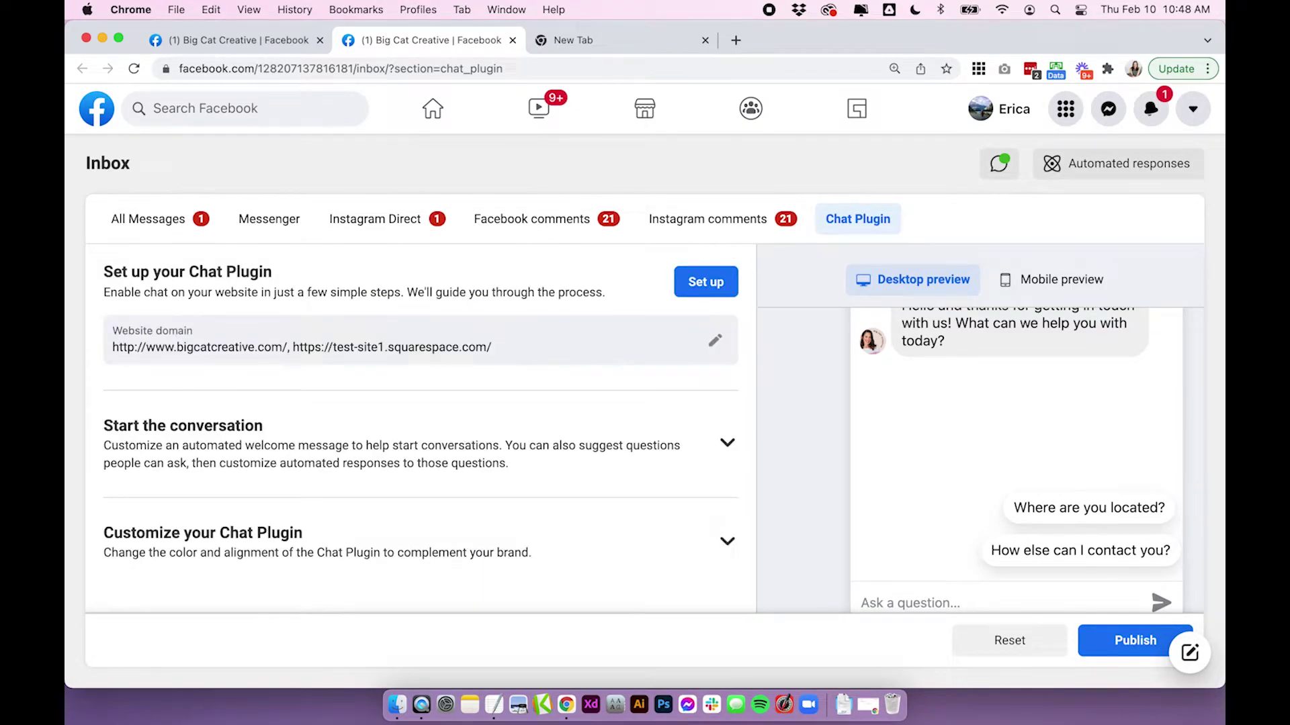
Step: Expand Customize your Chat Plugin and review the BLACK FRIDAY greeting and #3b3b3b colour
{"action": "left_click", "coordinate": [726, 545]}
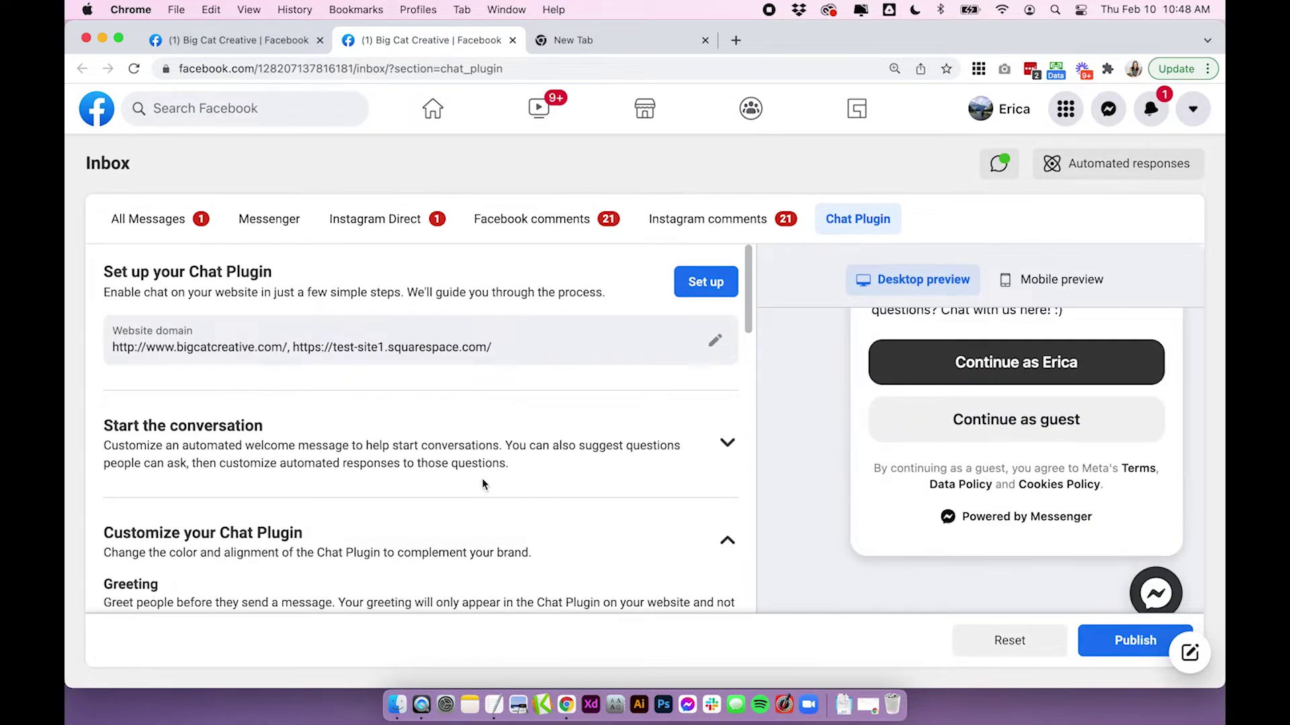
{"action": "scroll", "coordinate": [565, 481], "scroll_direction": "down", "scroll_amount": 2}
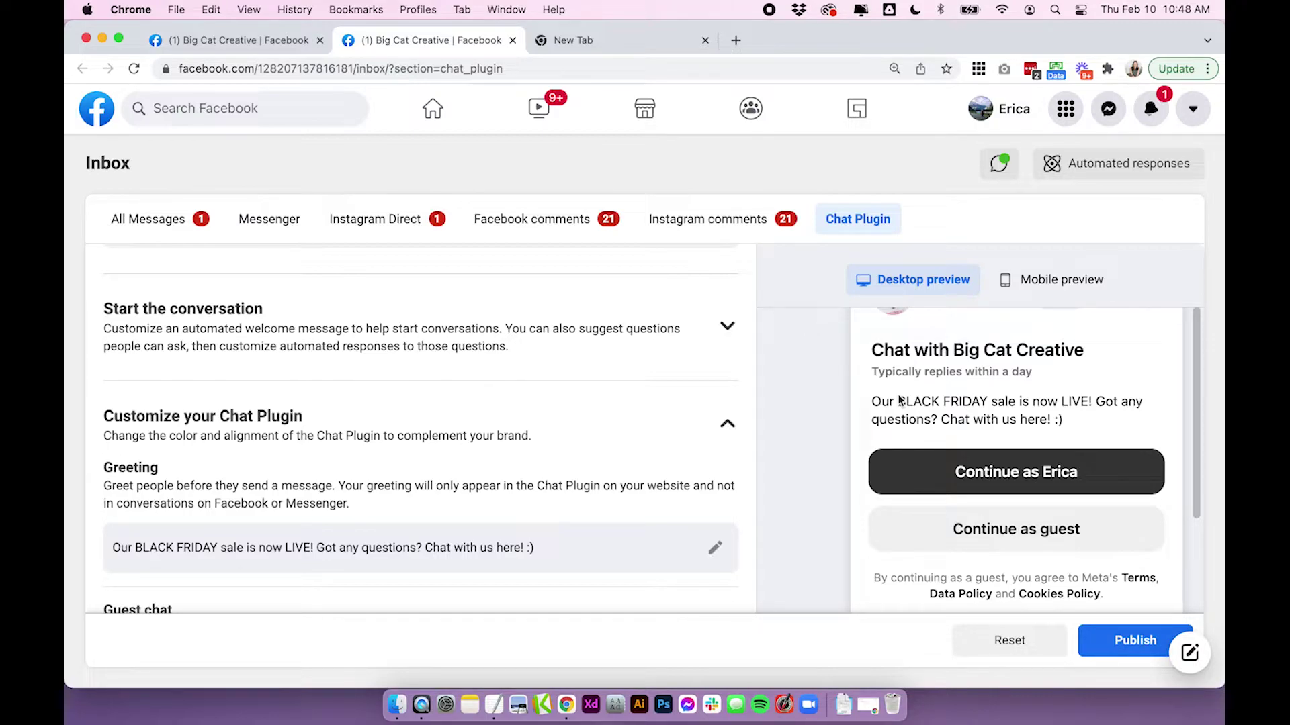
{"action": "key", "text": "super+minus"}
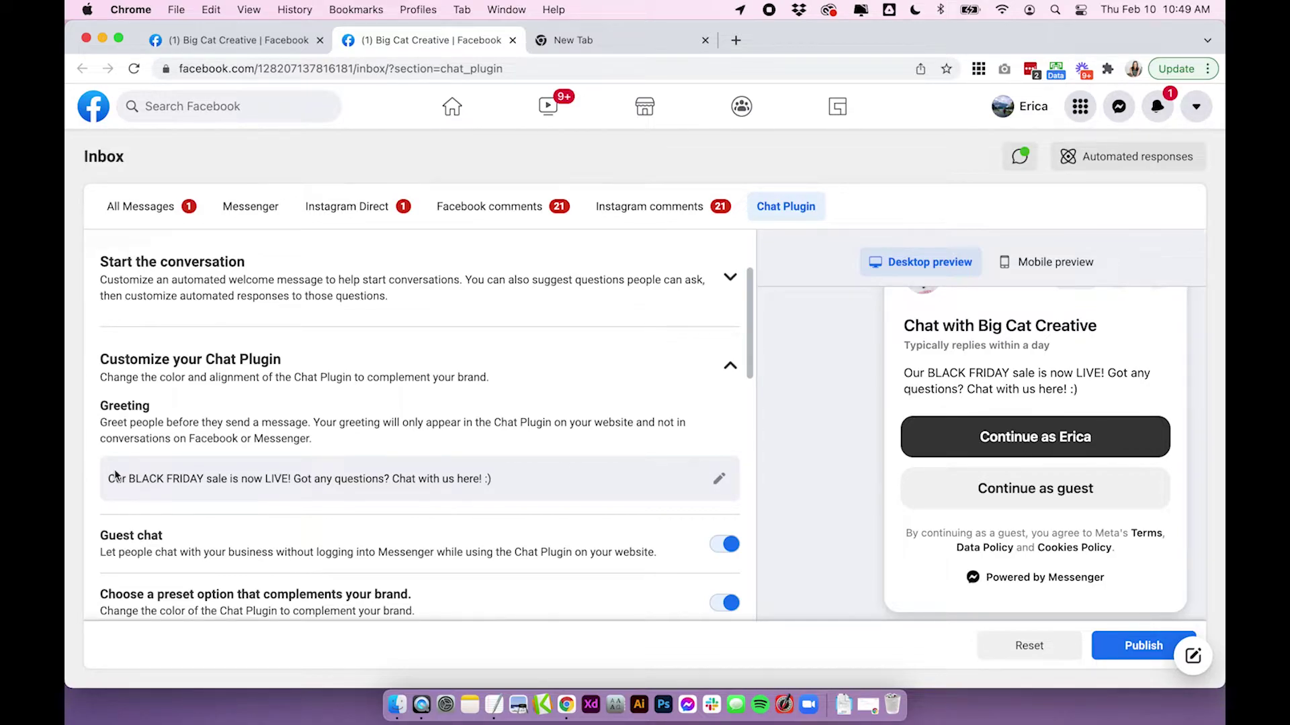
{"action": "left_click_drag", "start_coordinate": [112, 477], "coordinate": [530, 480]}
{"action": "left_click", "coordinate": [531, 479]}
{"action": "scroll", "coordinate": [514, 487], "scroll_direction": "down", "scroll_amount": 4}
{"action": "left_click_drag", "start_coordinate": [163, 433], "coordinate": [349, 429]}
{"action": "left_click", "coordinate": [343, 427]}
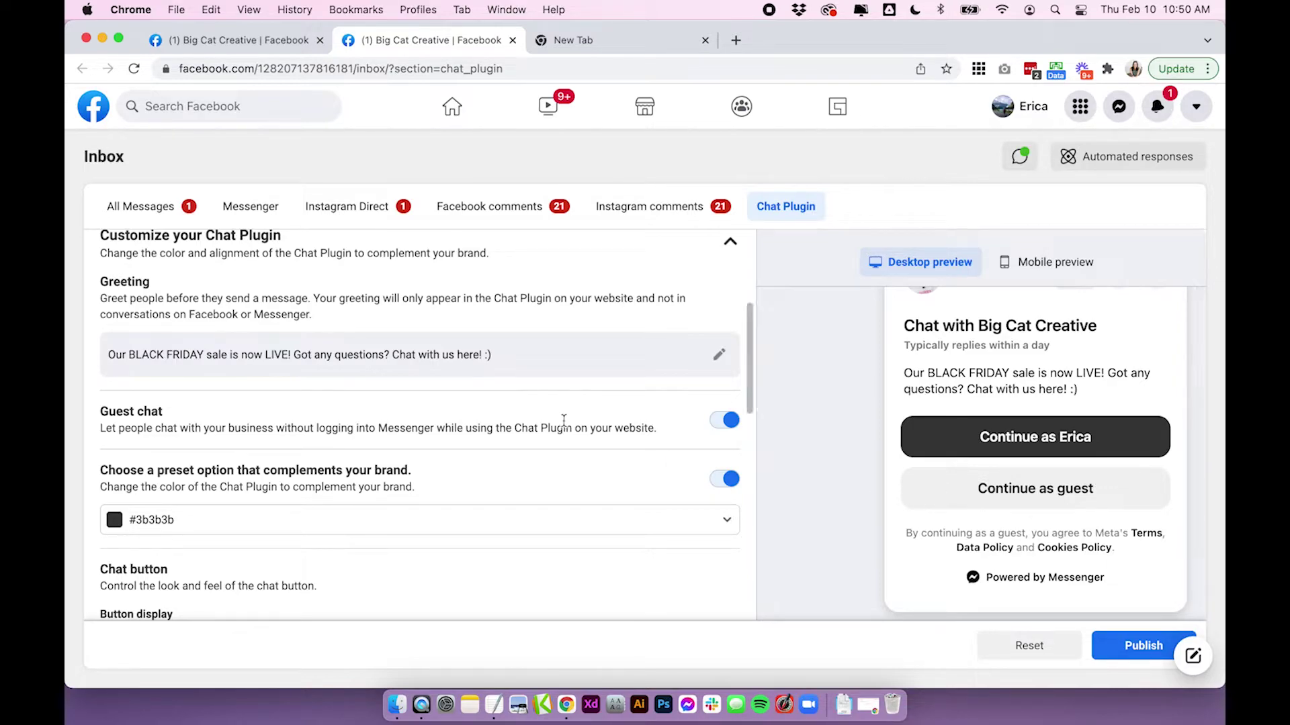
Step: Change the Chat Plugin colour to lavender purple #a695c7
{"action": "scroll", "coordinate": [470, 430], "scroll_direction": "down", "scroll_amount": 2}
{"action": "left_click", "coordinate": [127, 445]}
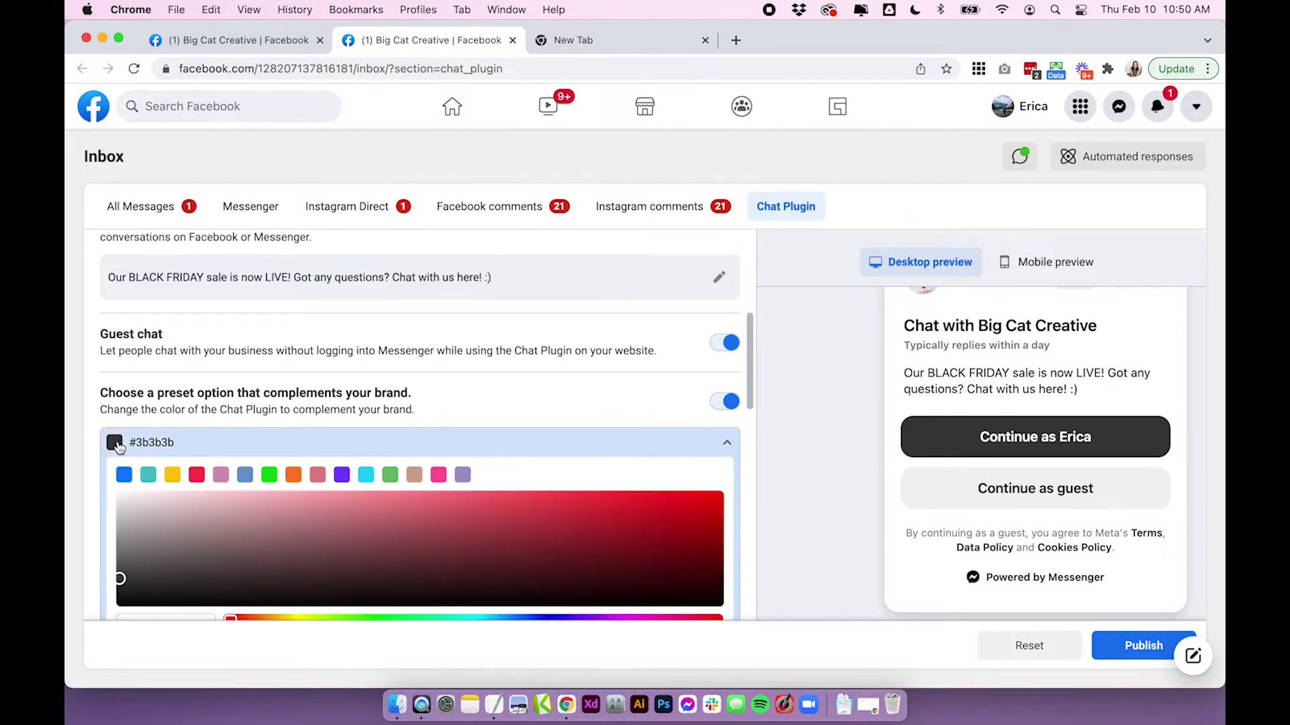
{"action": "left_click", "coordinate": [193, 476]}
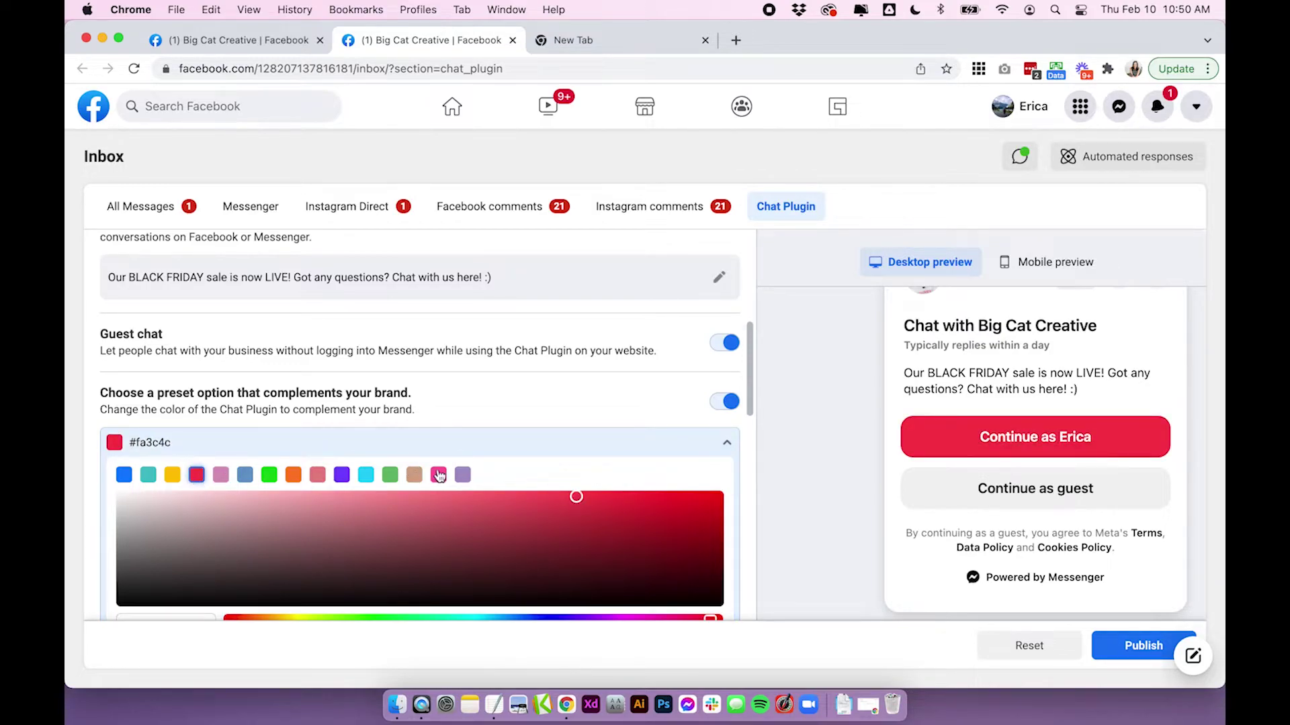
{"action": "left_click", "coordinate": [463, 474]}
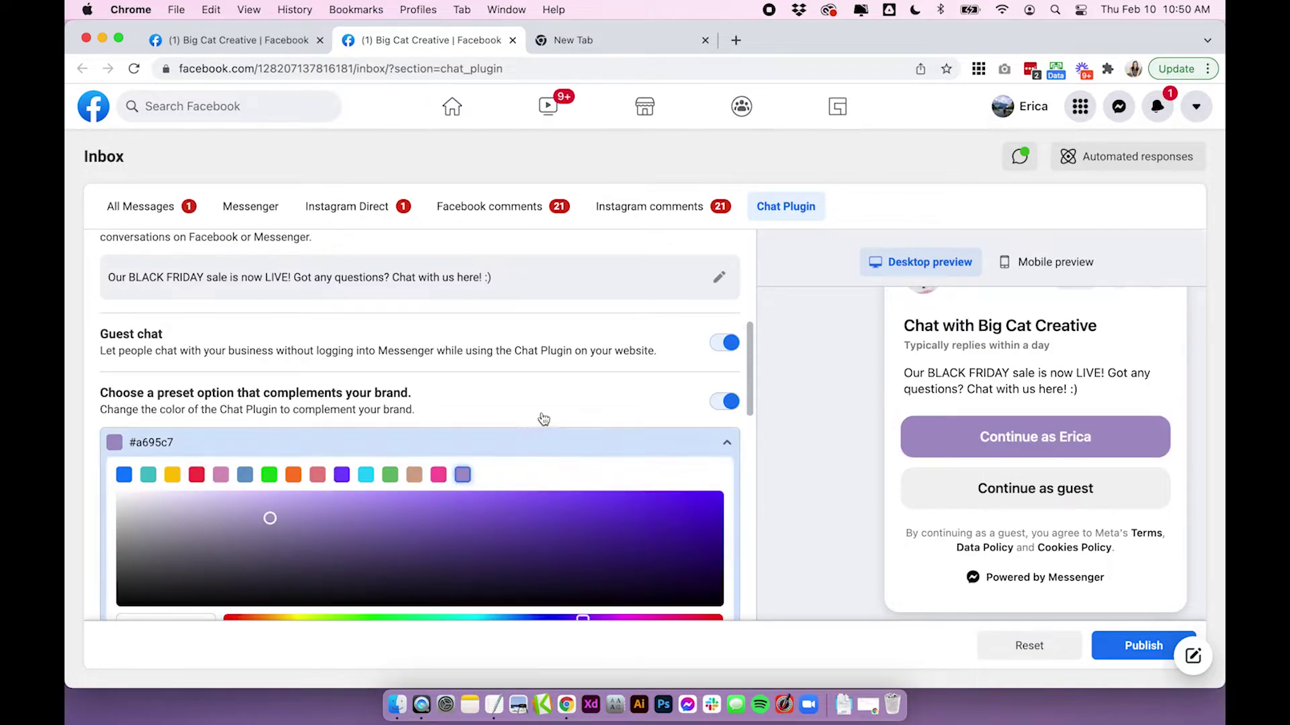
{"action": "left_click", "coordinate": [601, 396]}
Step: Keep an icon-and-text chat button using the second preset chat icon
{"action": "scroll", "coordinate": [601, 396], "scroll_direction": "down", "scroll_amount": 3}
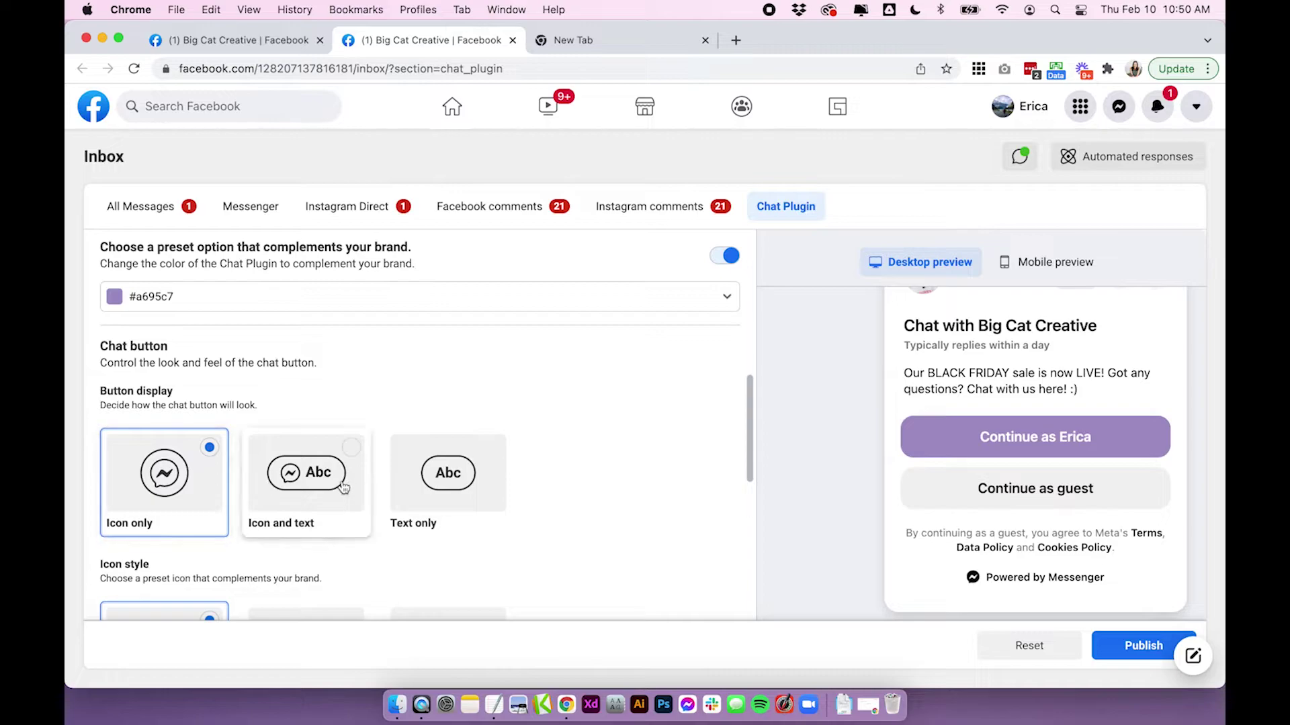
{"action": "left_click", "coordinate": [331, 487]}
{"action": "scroll", "coordinate": [1081, 440], "scroll_direction": "down", "scroll_amount": 2}
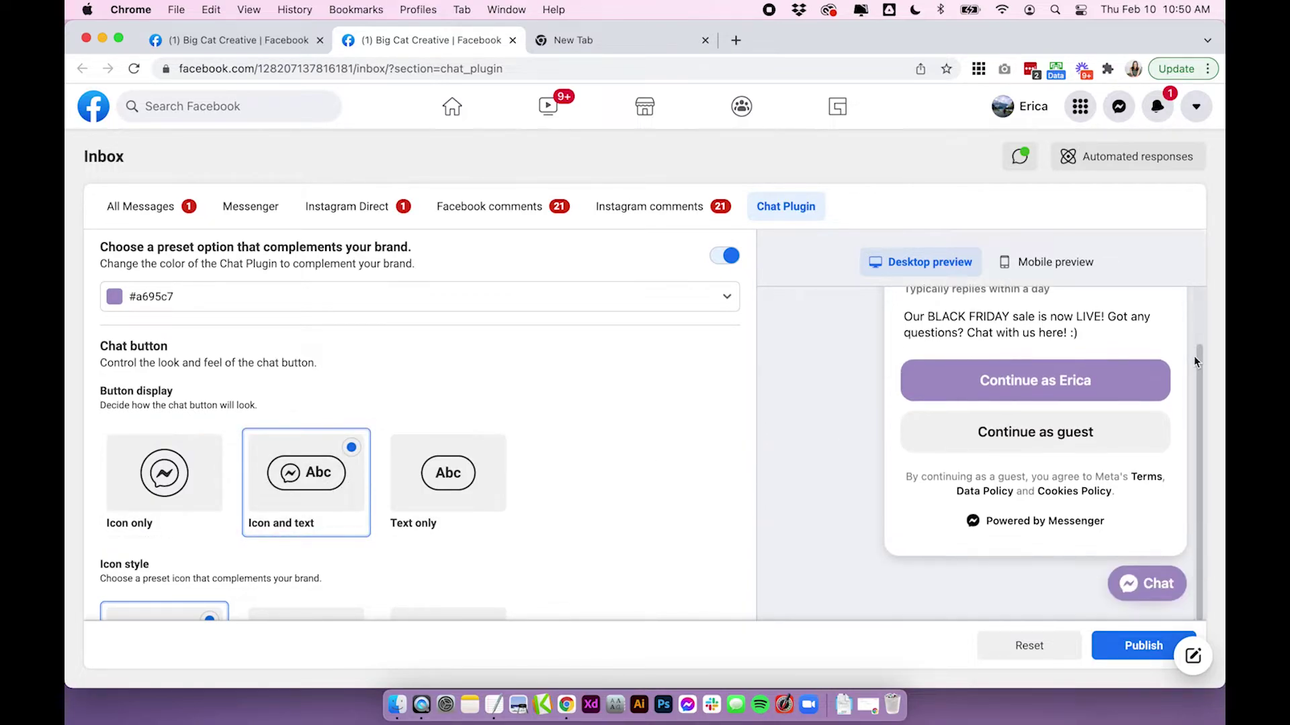
{"action": "left_click", "coordinate": [433, 493]}
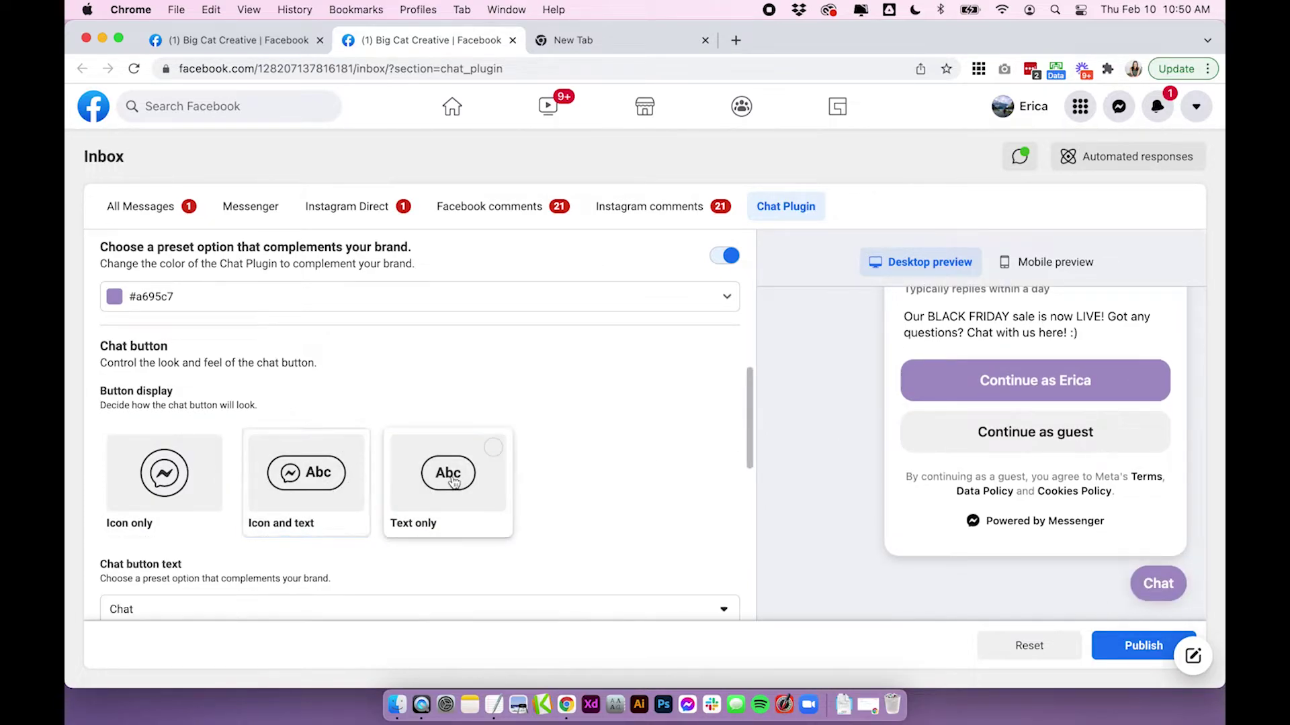
{"action": "left_click", "coordinate": [321, 495]}
{"action": "scroll", "coordinate": [321, 495], "scroll_direction": "down", "scroll_amount": 3}
{"action": "left_click", "coordinate": [321, 495]}
{"action": "left_click", "coordinate": [433, 484]}
{"action": "left_click", "coordinate": [290, 476]}
Step: Set the chat button text to 'Ask us' and check the preview
{"action": "scroll", "coordinate": [290, 475], "scroll_direction": "down", "scroll_amount": 1}
{"action": "scroll", "coordinate": [290, 476], "scroll_direction": "down", "scroll_amount": 3}
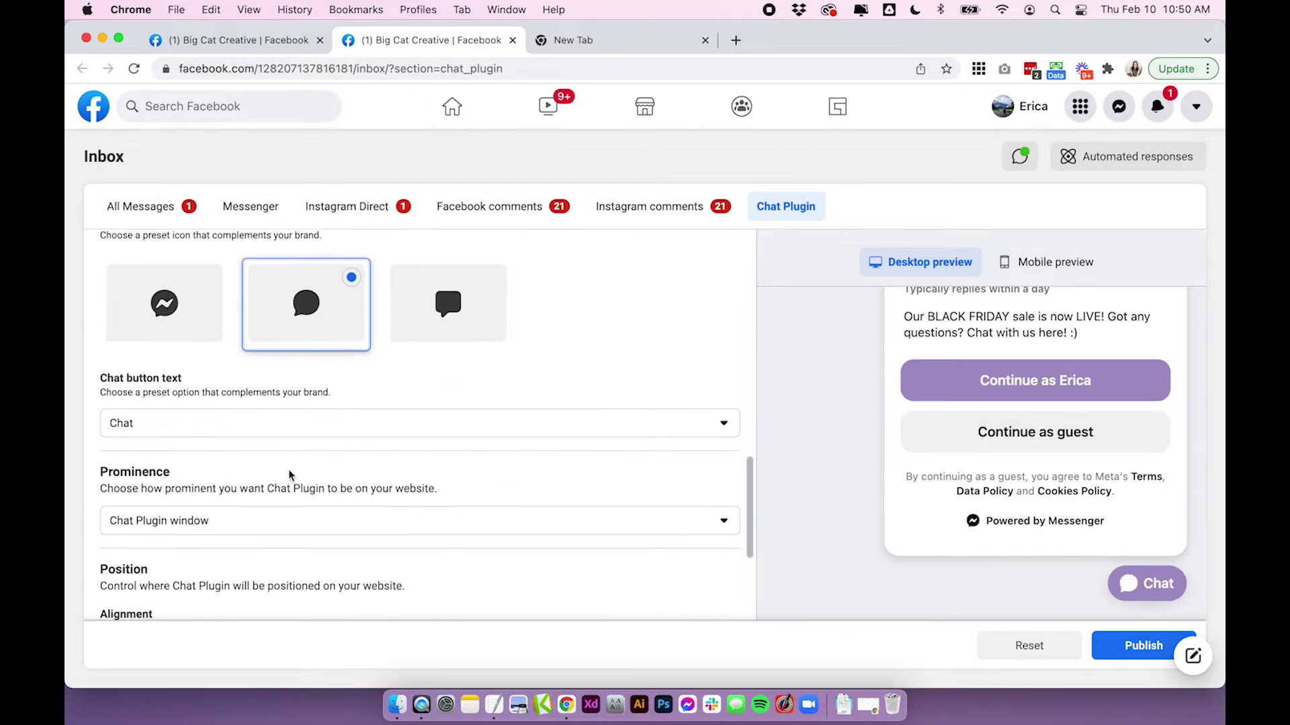
{"action": "left_click", "coordinate": [127, 423]}
{"action": "left_click", "coordinate": [158, 489]}
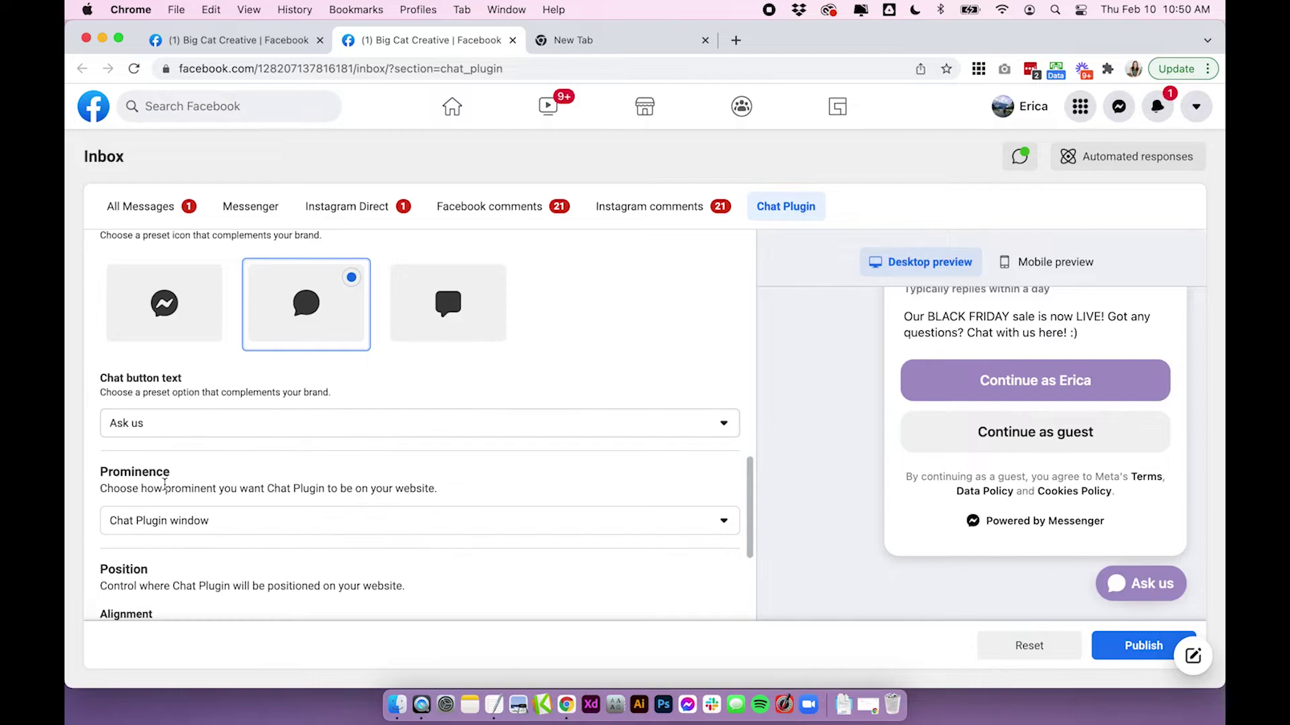
{"action": "scroll", "coordinate": [489, 403], "scroll_direction": "down", "scroll_amount": 2}
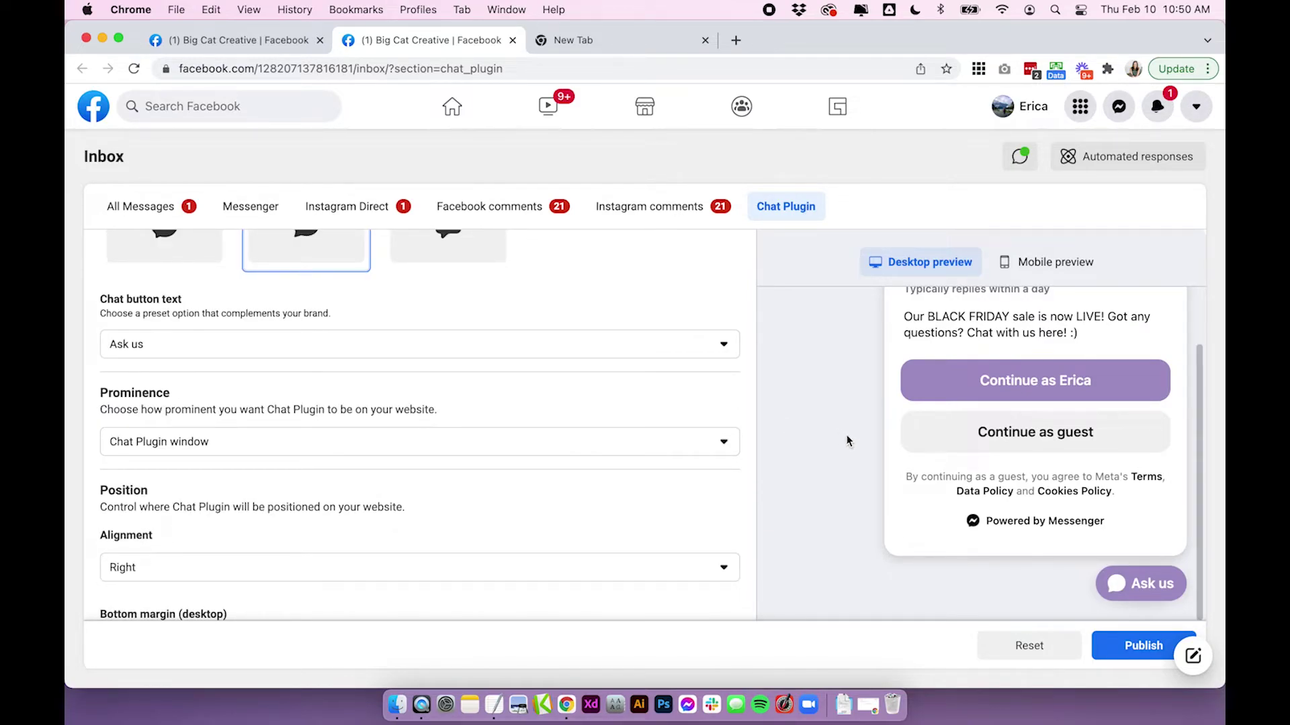
{"action": "scroll", "coordinate": [974, 511], "scroll_direction": "up", "scroll_amount": 1}
{"action": "scroll", "coordinate": [1005, 545], "scroll_direction": "up", "scroll_amount": 2}
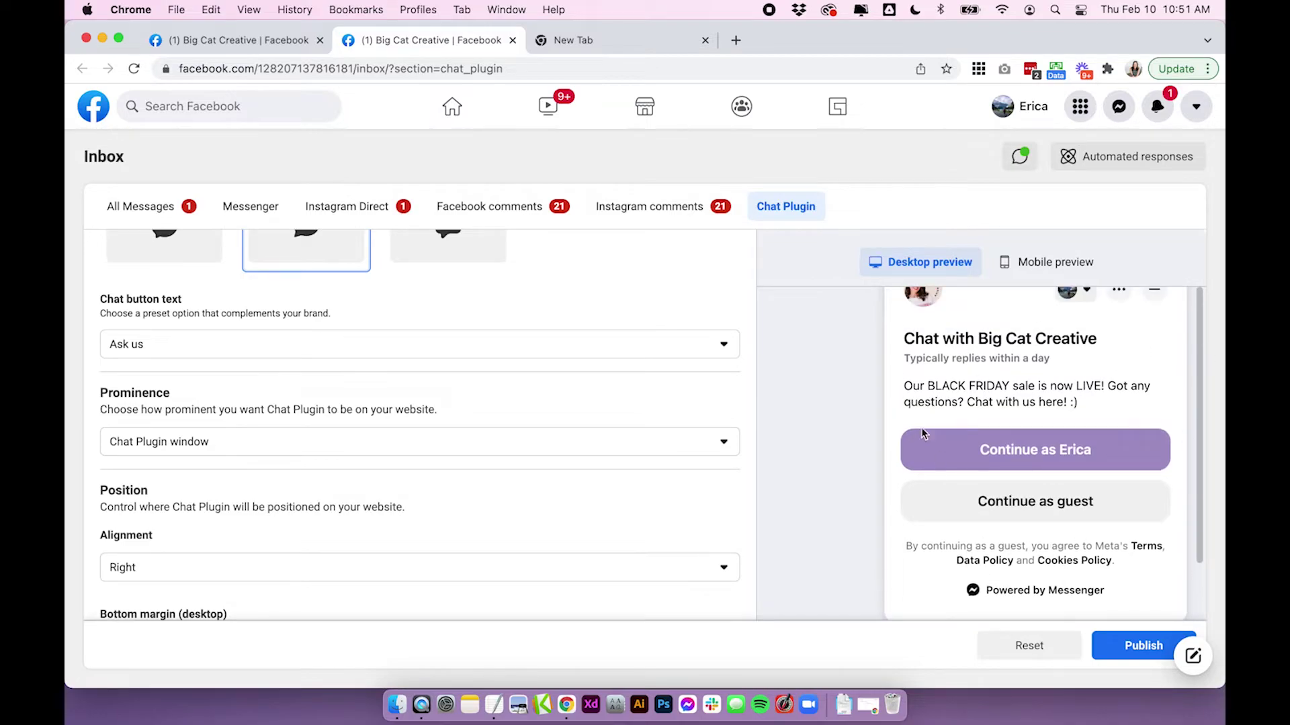
Step: Set the Chat Plugin prominence to 'Button and greeting' after briefly trying button only
{"action": "scroll", "coordinate": [823, 461], "scroll_direction": "down", "scroll_amount": 2}
{"action": "left_click", "coordinate": [142, 449]}
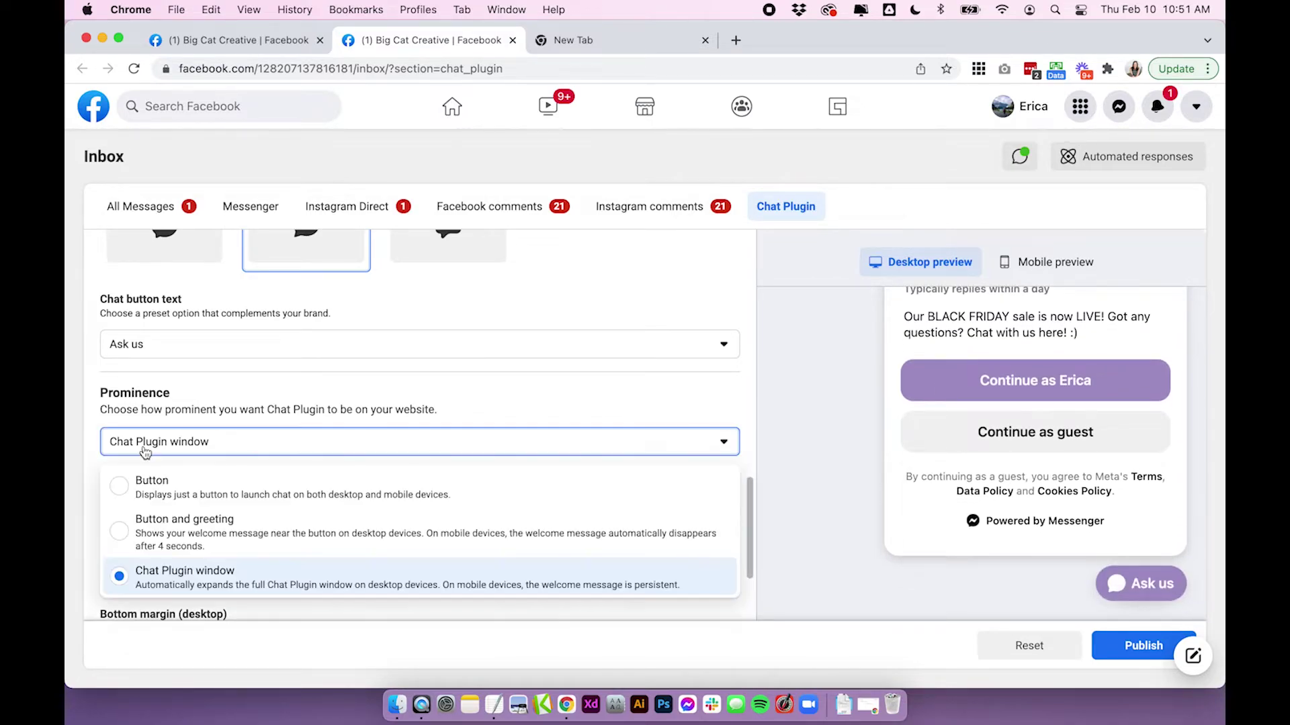
{"action": "left_click", "coordinate": [146, 497]}
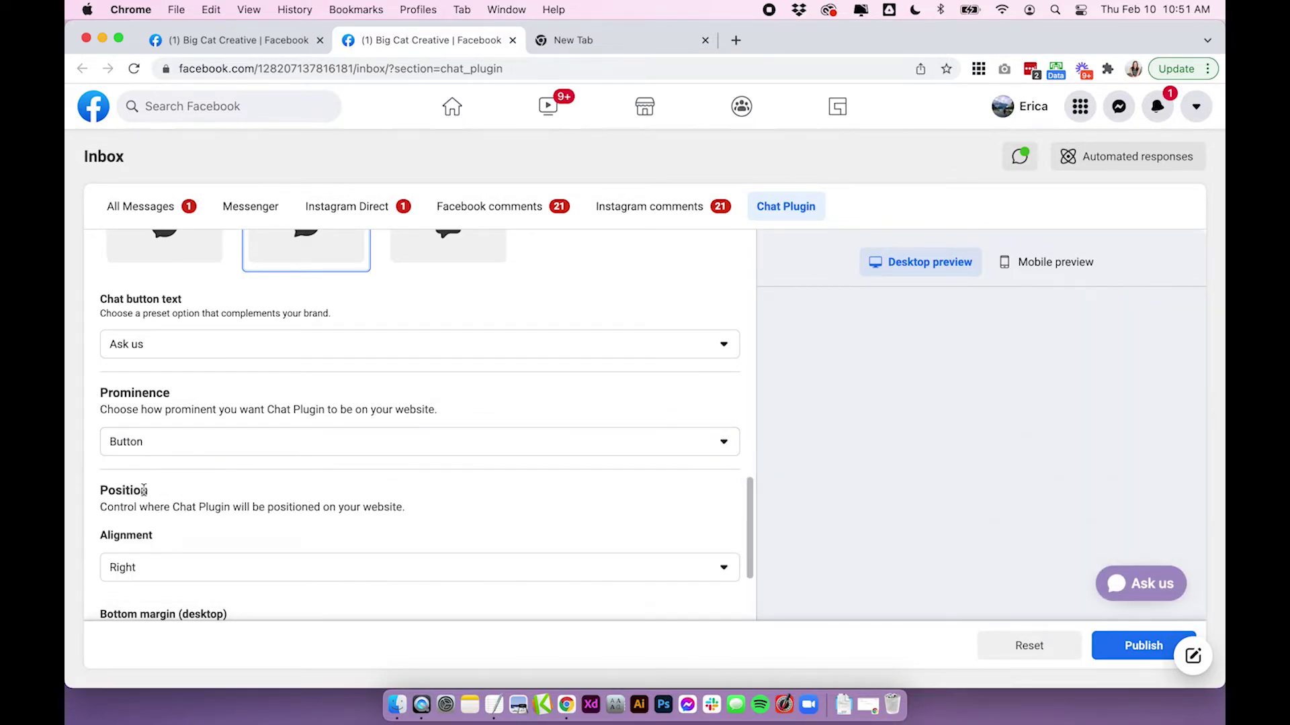
{"action": "left_click", "coordinate": [145, 445]}
{"action": "left_click", "coordinate": [144, 521]}
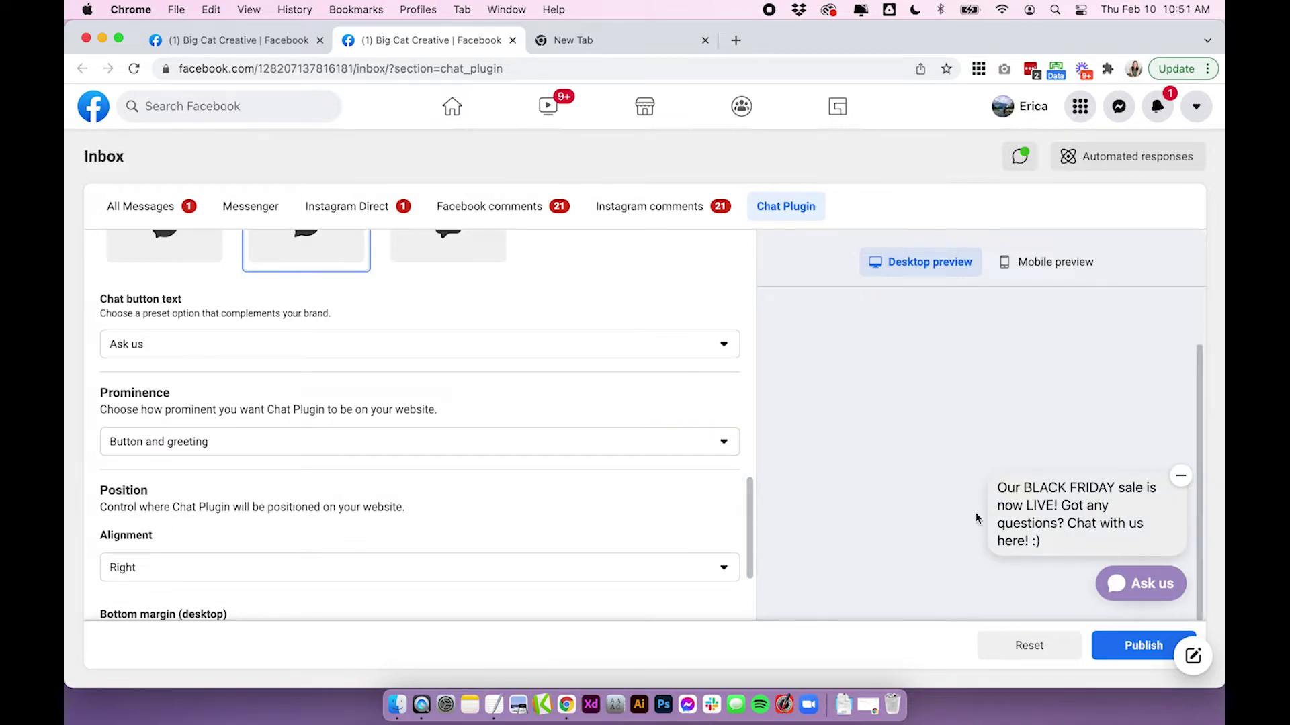
Step: Try Left alignment, then set the Chat Plugin alignment back to Right
{"action": "scroll", "coordinate": [282, 430], "scroll_direction": "down", "scroll_amount": 3}
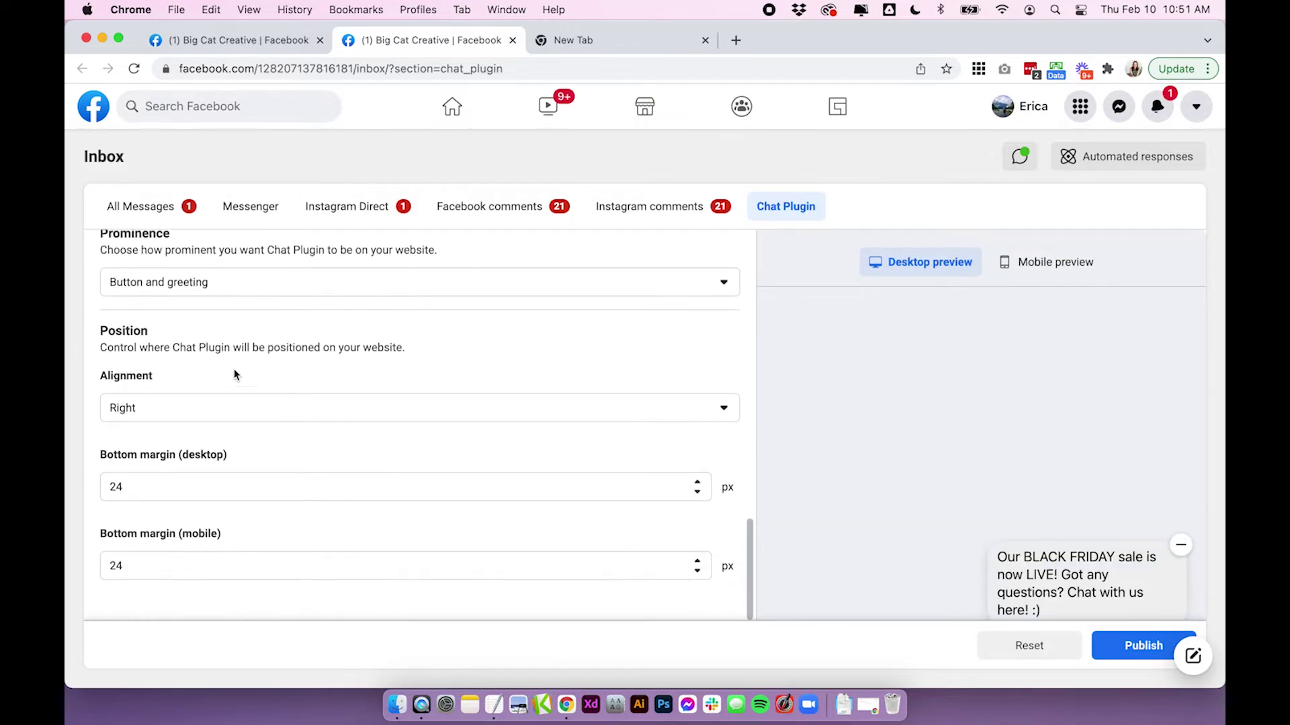
{"action": "scroll", "coordinate": [992, 475], "scroll_direction": "down", "scroll_amount": 2}
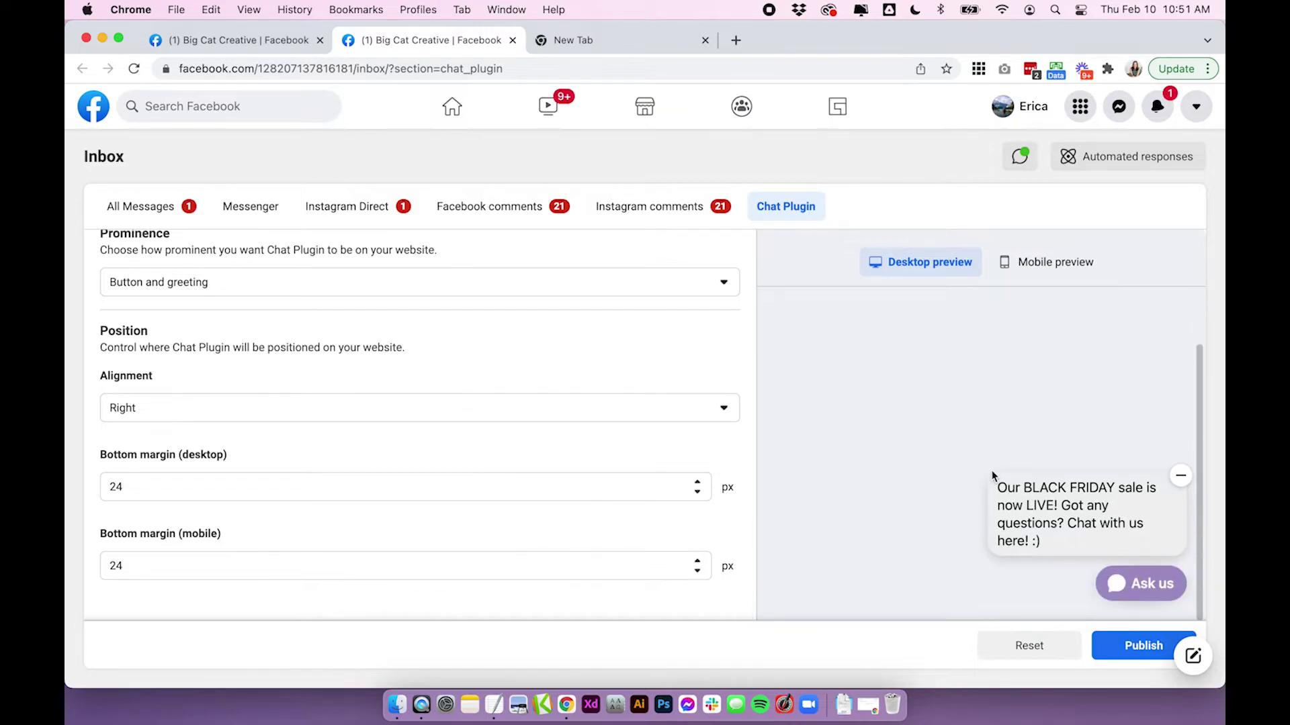
{"action": "left_click", "coordinate": [253, 406]}
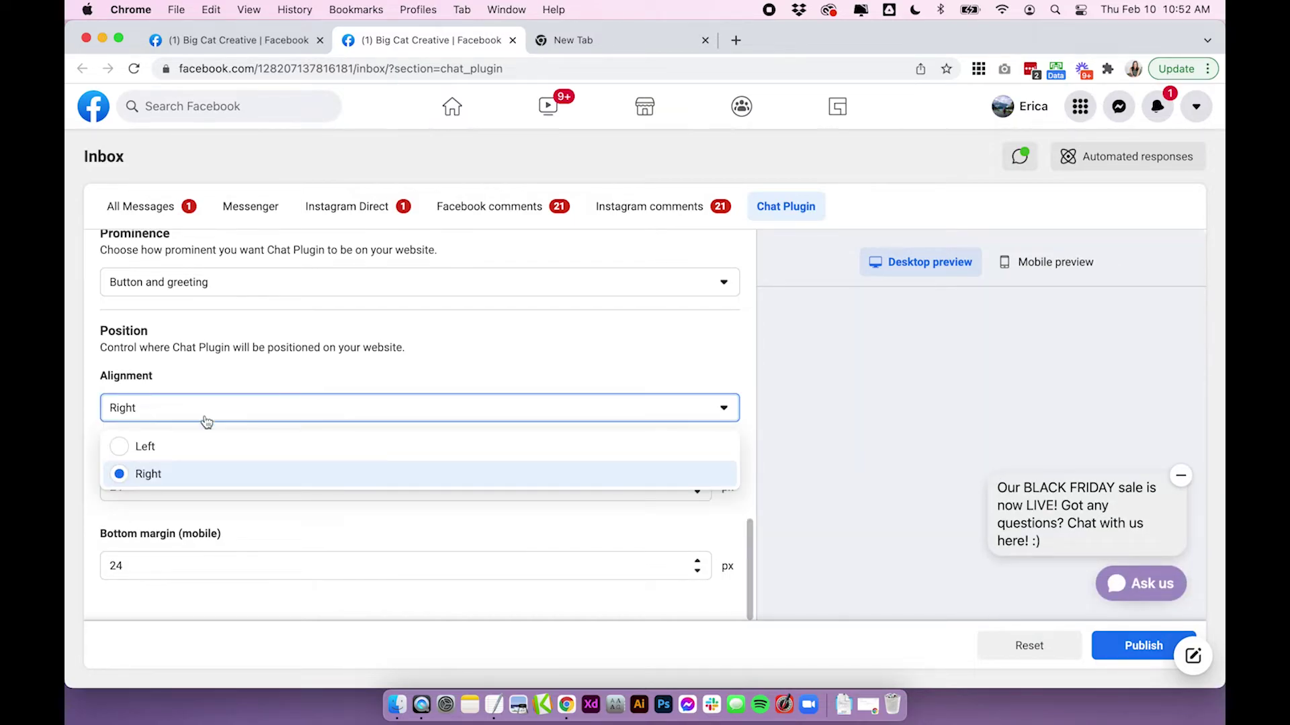
{"action": "left_click", "coordinate": [171, 446]}
{"action": "left_click", "coordinate": [184, 407]}
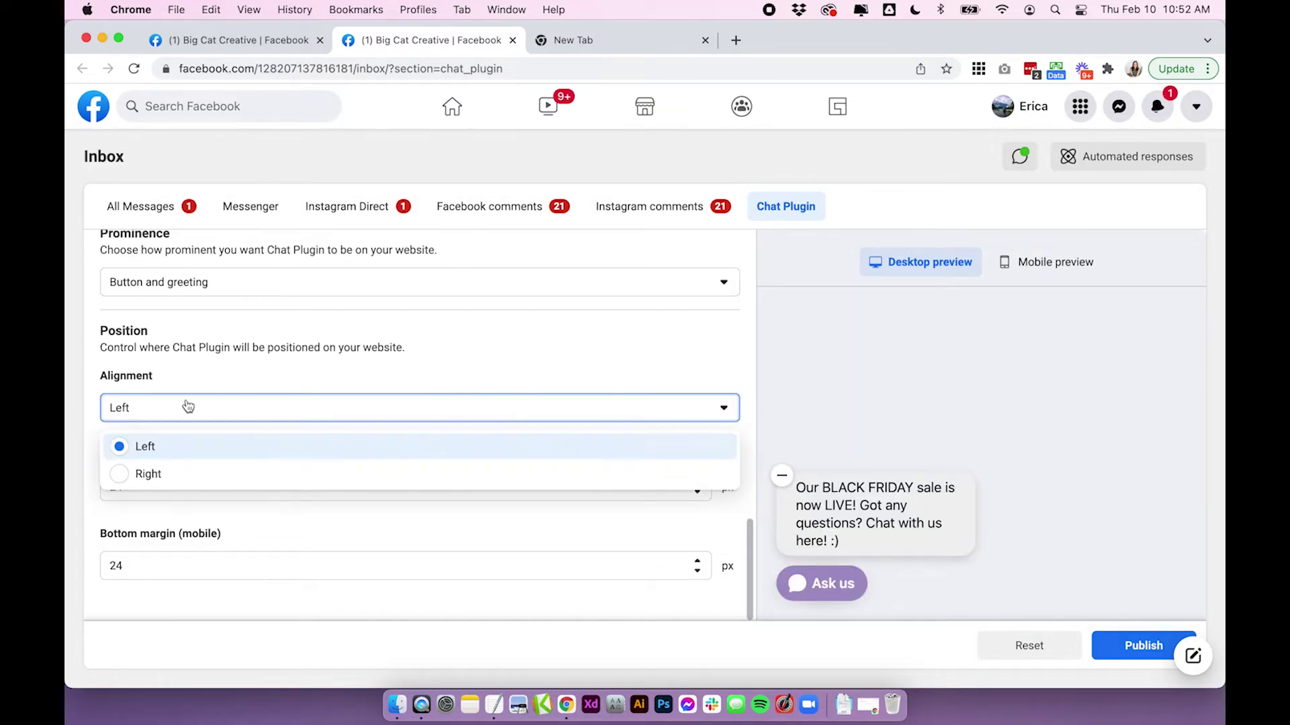
{"action": "left_click", "coordinate": [176, 474]}
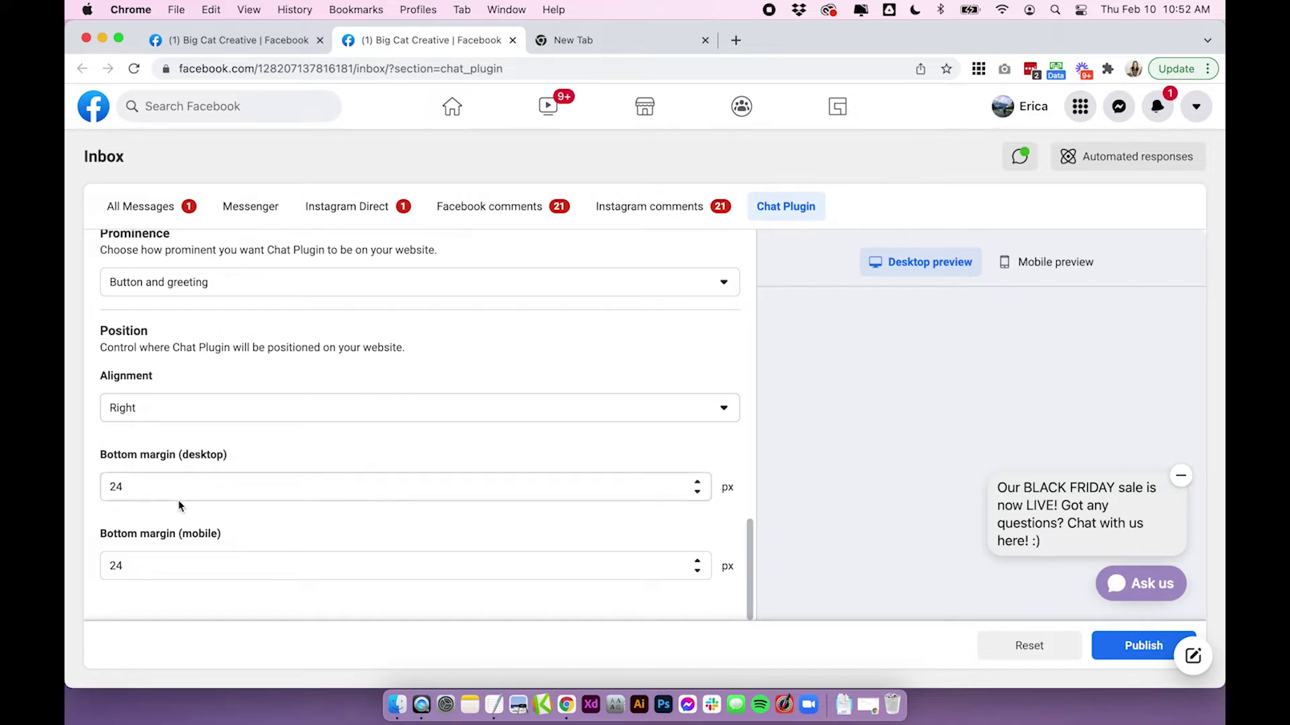
Step: Keep desktop and mobile bottom margins at 24 px after trying 100 and 25
{"action": "double_click", "coordinate": [144, 487]}
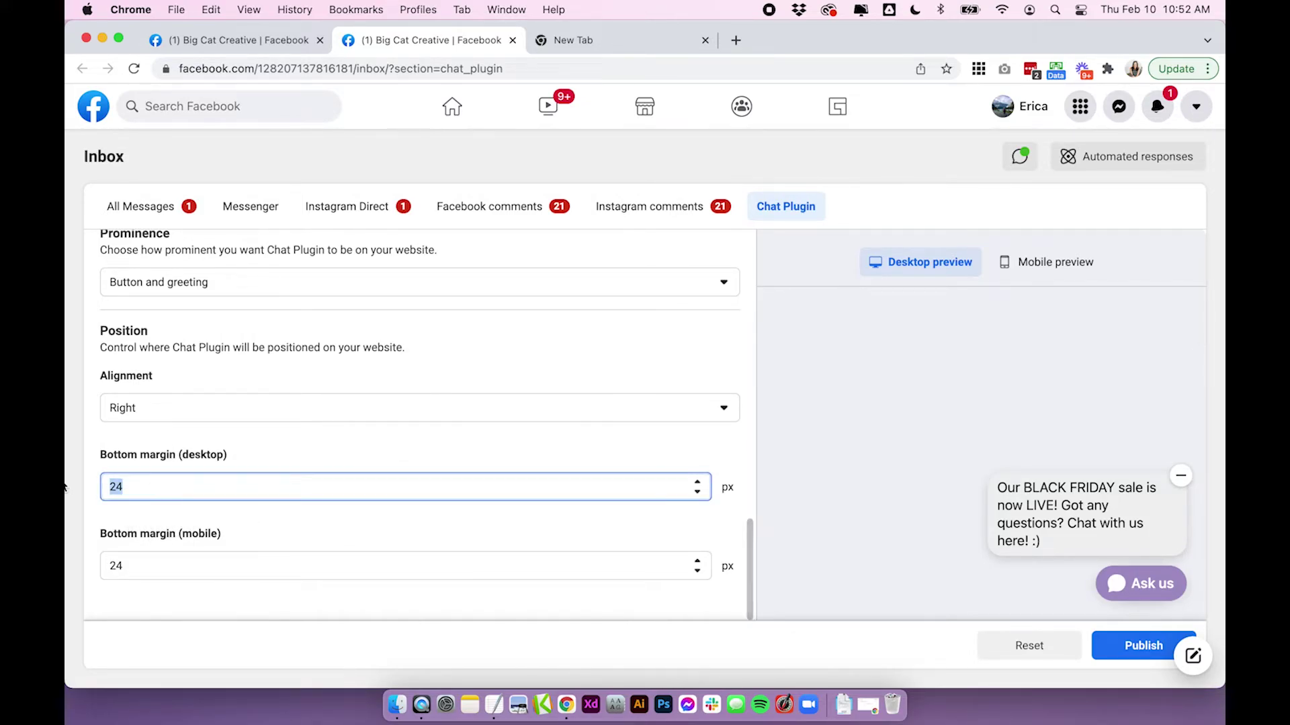
{"action": "type", "text": "100"}
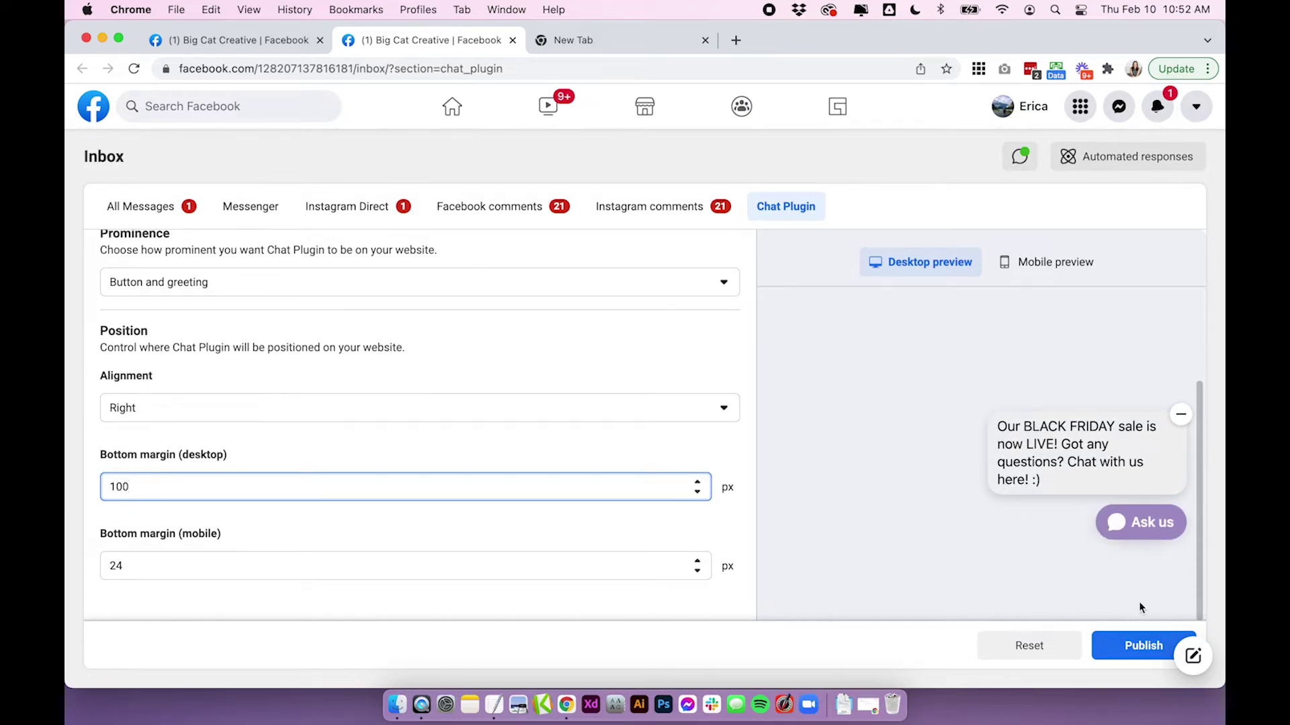
{"action": "double_click", "coordinate": [137, 487]}
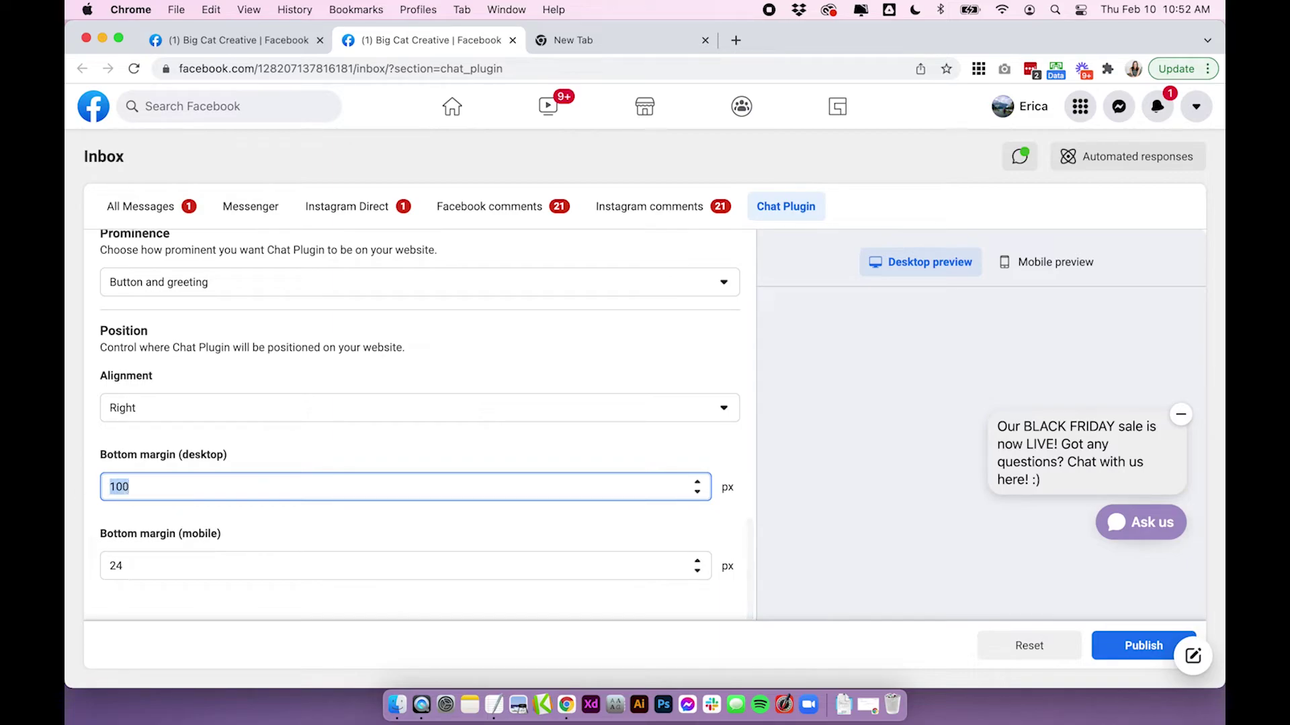
{"action": "type", "text": "24"}
{"action": "left_click", "coordinate": [272, 458]}
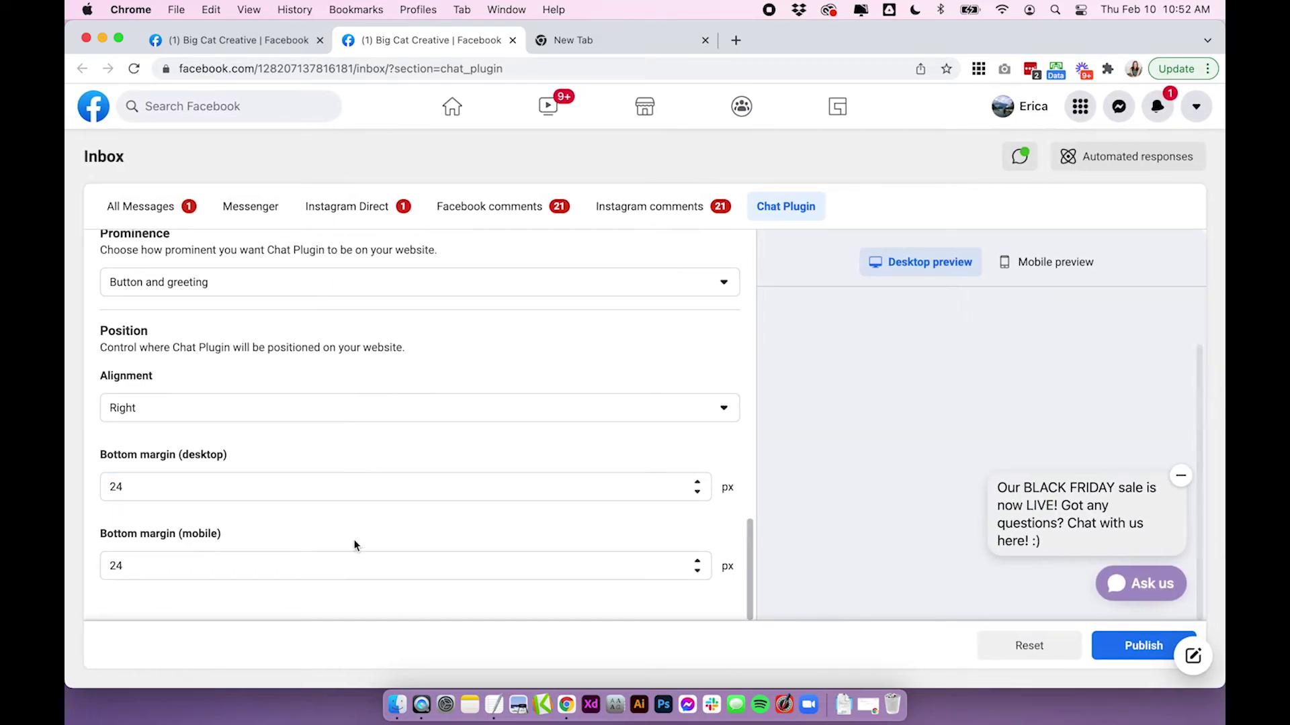
{"action": "left_click", "coordinate": [164, 569]}
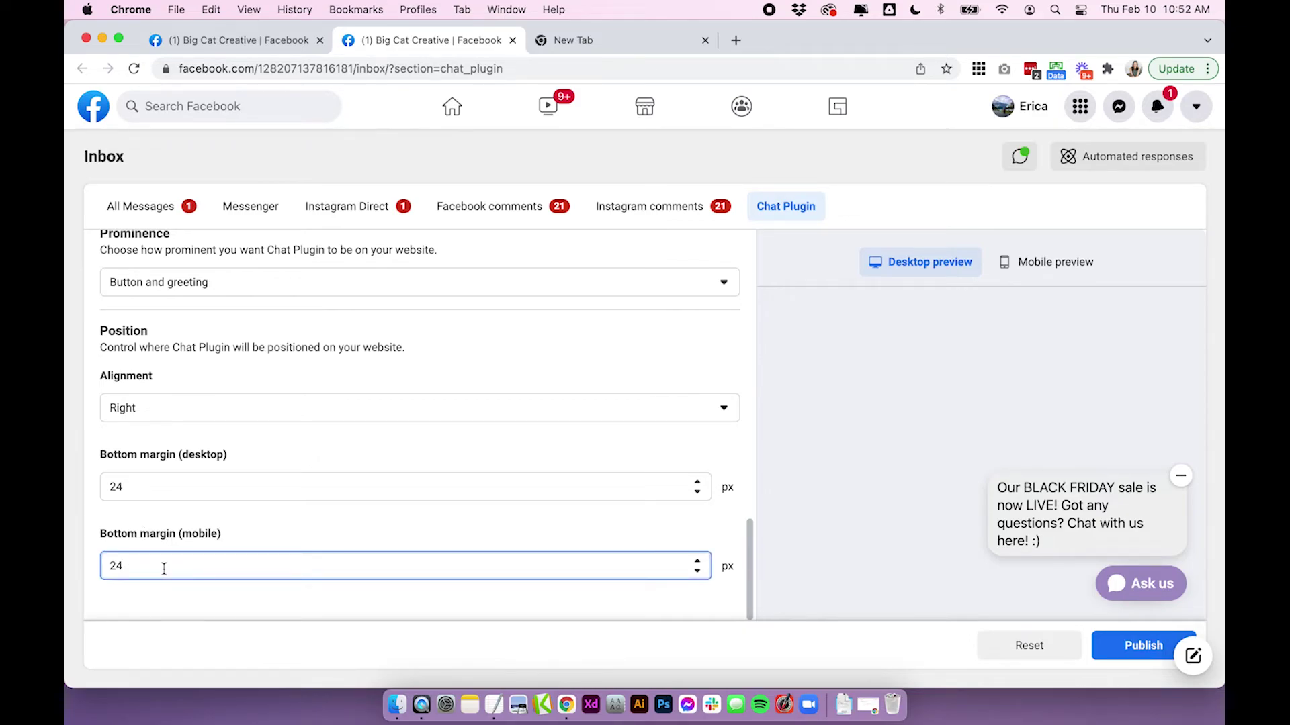
{"action": "key", "text": "Up"}
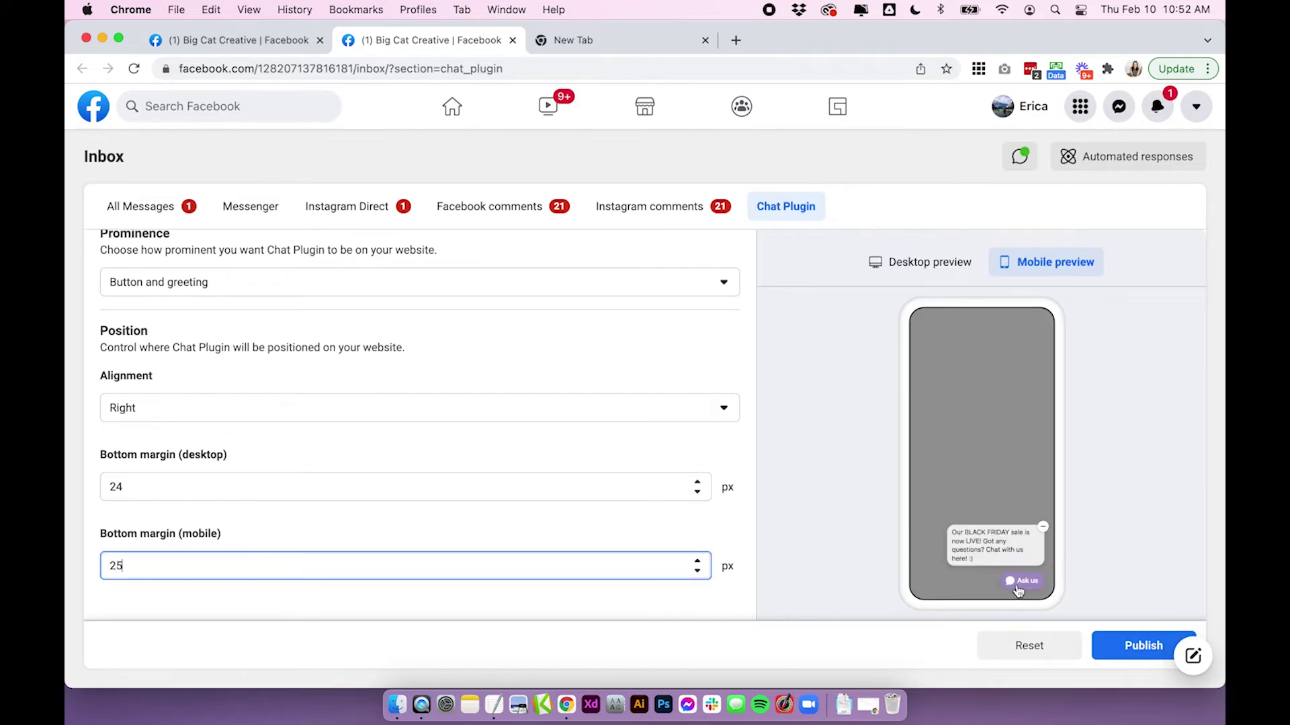
{"action": "key", "text": "Down"}
{"action": "left_click", "coordinate": [815, 541]}
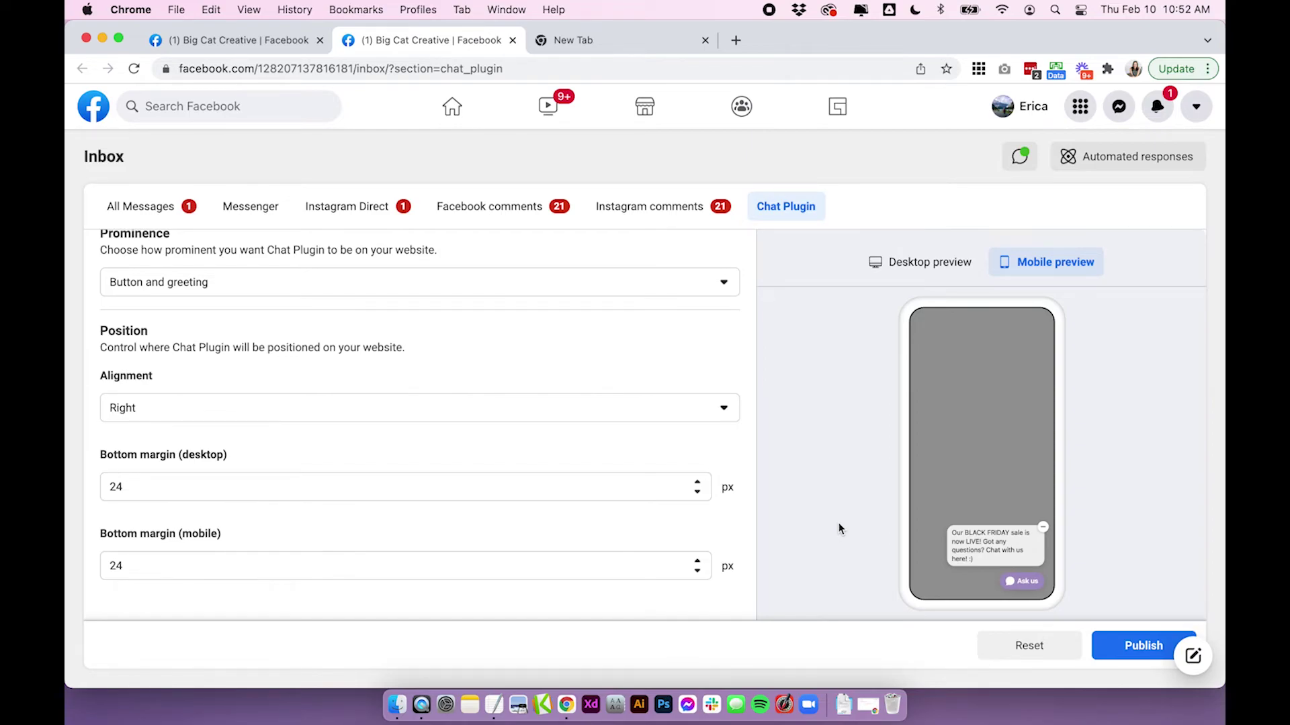
Step: Publish the Chat Plugin settings and return to the top of the page
{"action": "left_click", "coordinate": [1135, 647]}
{"action": "scroll", "coordinate": [748, 470], "scroll_direction": "up", "scroll_amount": 5}
{"action": "scroll", "coordinate": [748, 471], "scroll_direction": "down", "scroll_amount": 5}
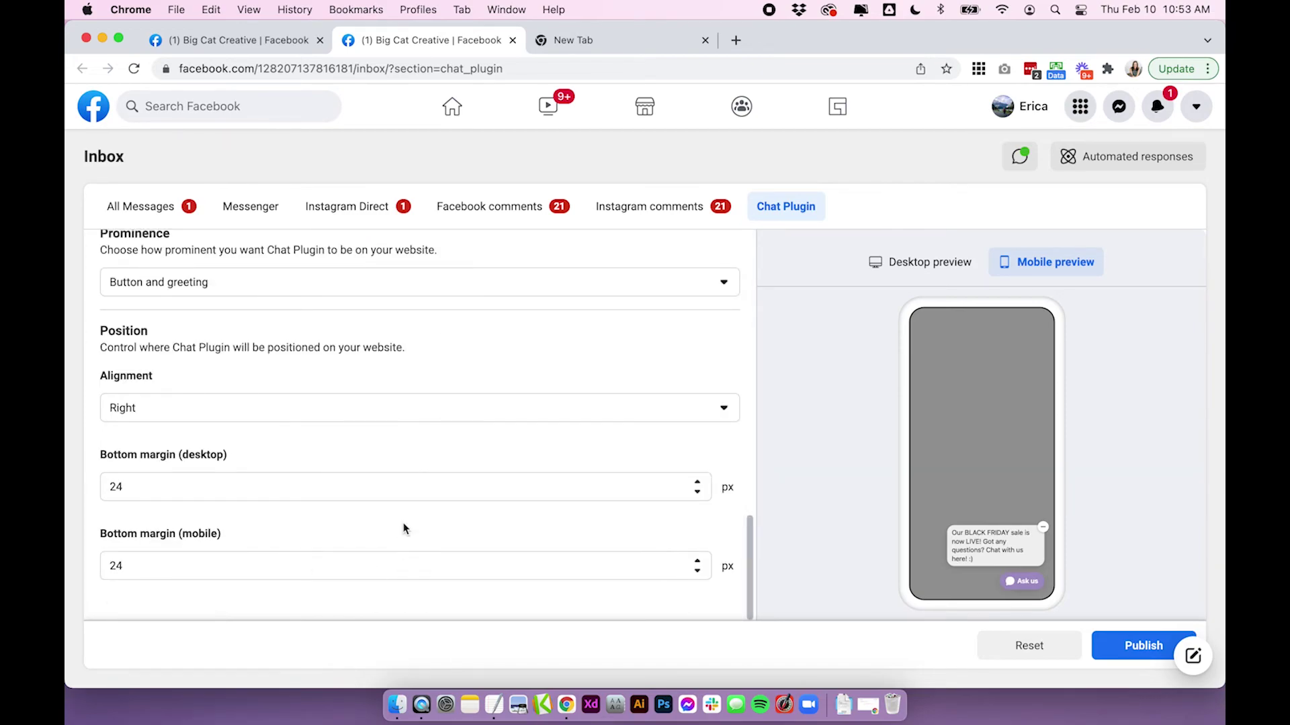
{"action": "scroll", "coordinate": [403, 529], "scroll_direction": "up", "scroll_amount": 15}
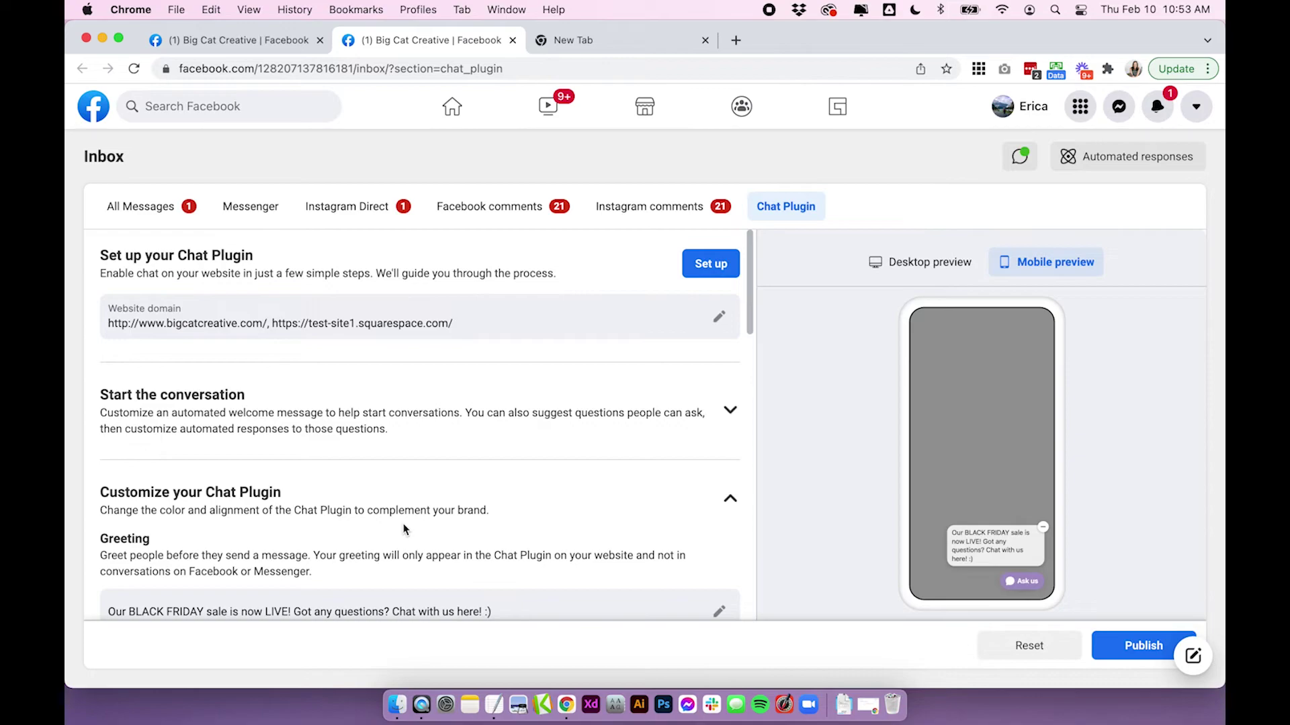
Step: Copy the Standard installation code from the Chat Plugin Set up dialog, then close it
{"action": "left_click", "coordinate": [712, 264]}
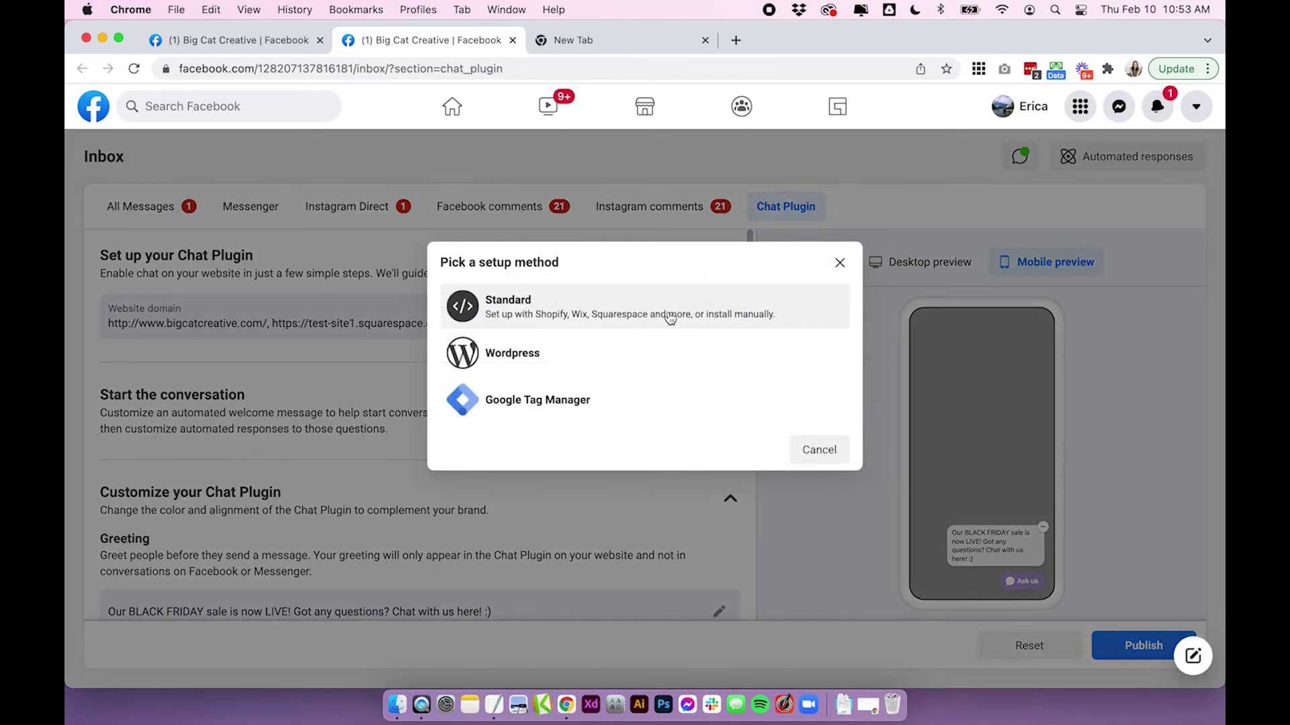
{"action": "left_click", "coordinate": [589, 317]}
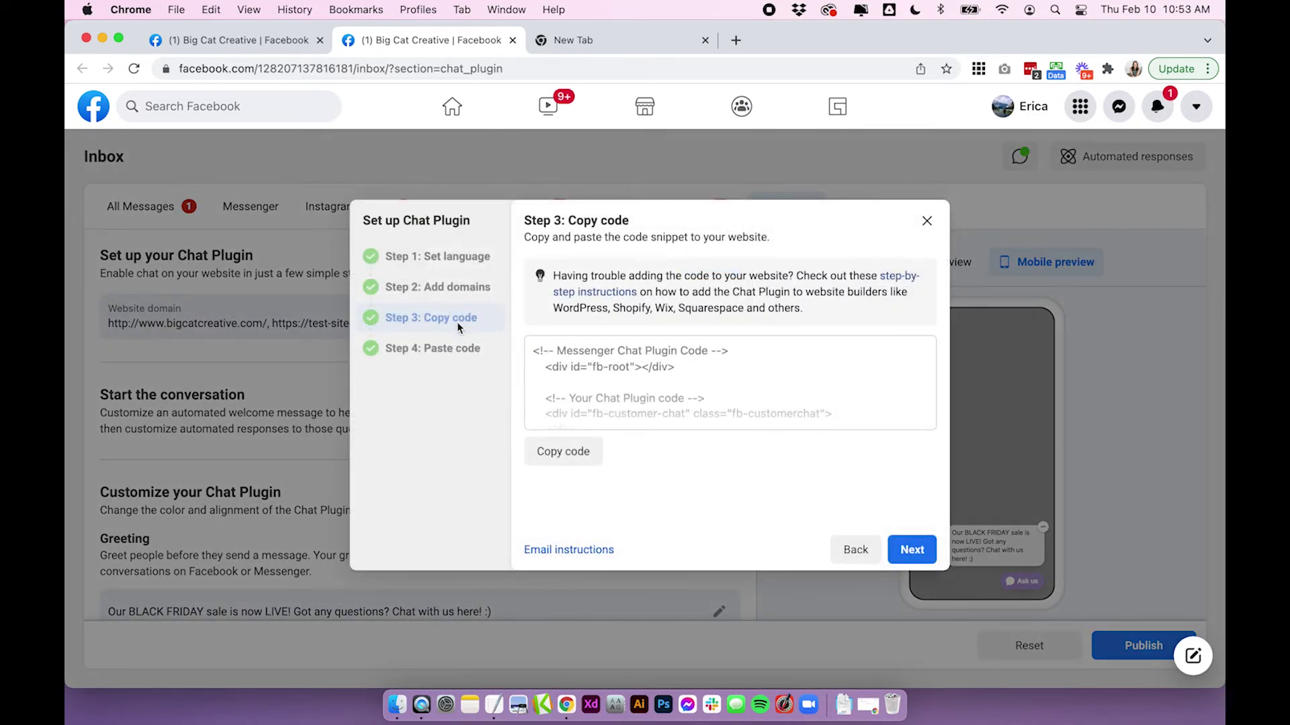
{"action": "left_click", "coordinate": [590, 449]}
{"action": "left_click", "coordinate": [926, 221]}
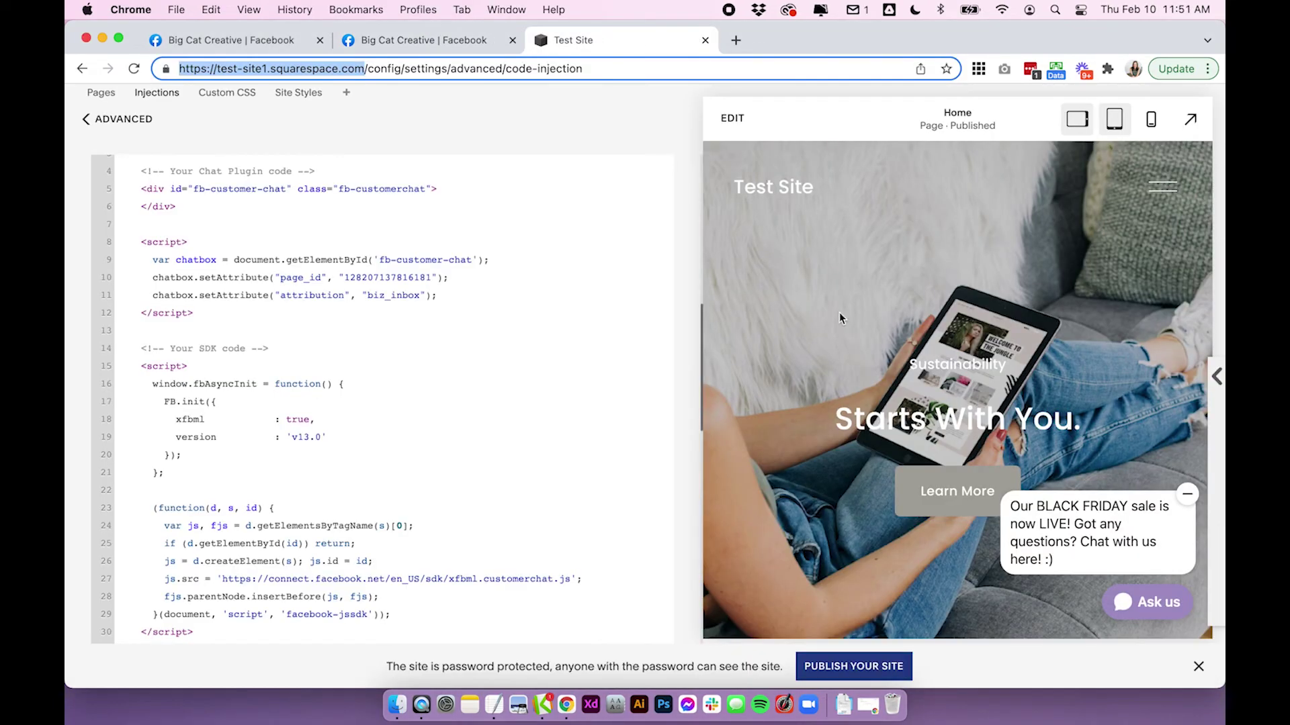
Step: Return to Settings, open the Ask us chat in the preview, then minimise it
{"action": "left_click", "coordinate": [124, 118]}
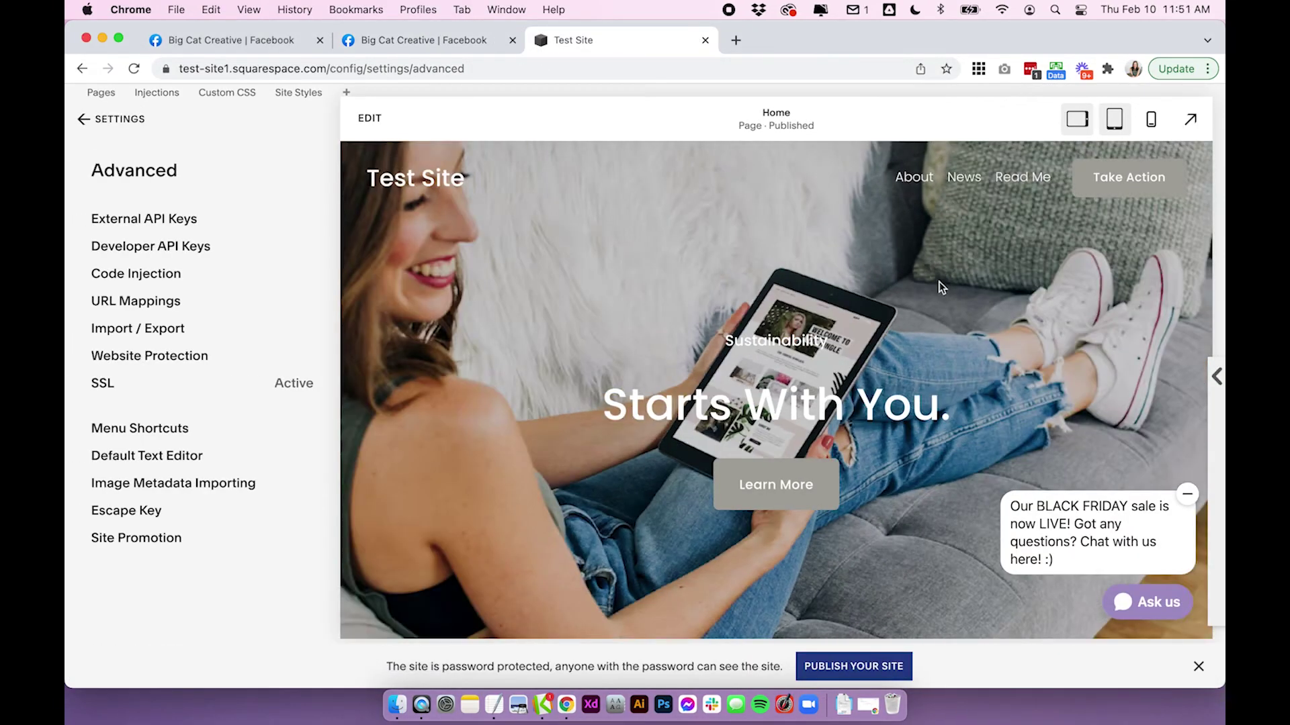
{"action": "left_click", "coordinate": [1150, 602]}
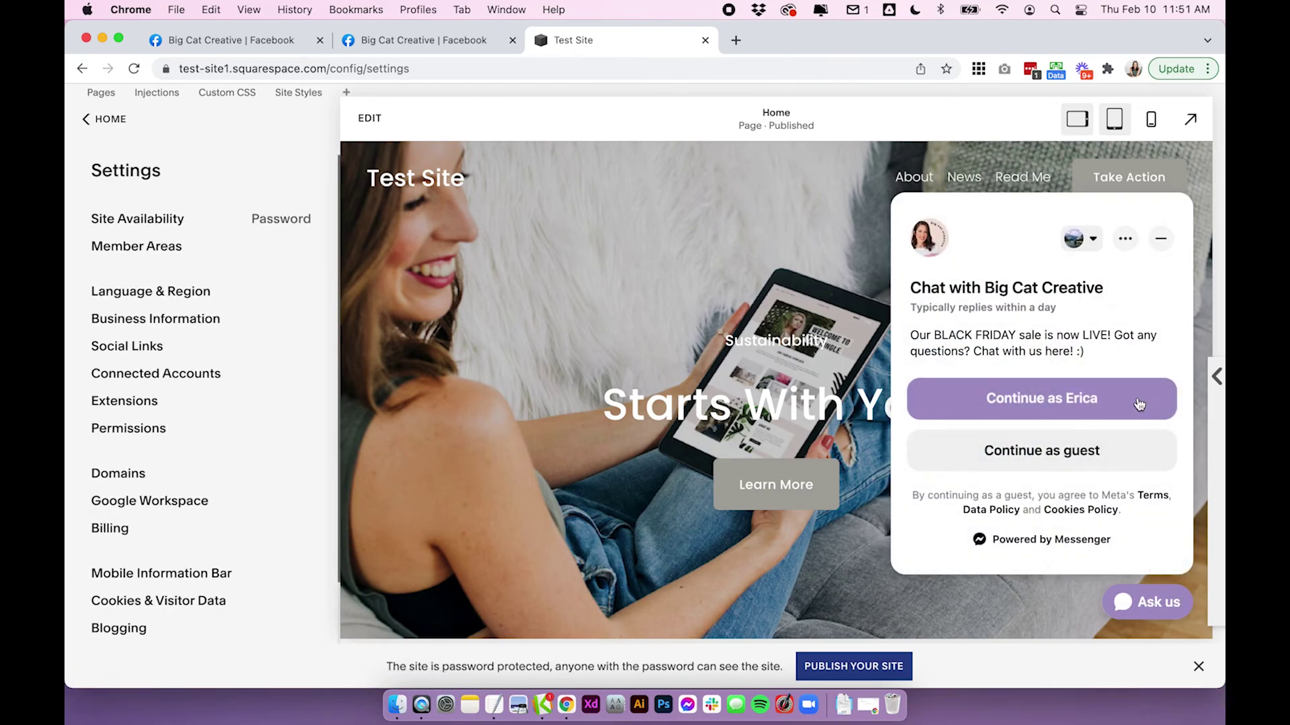
{"action": "left_click", "coordinate": [1160, 239]}
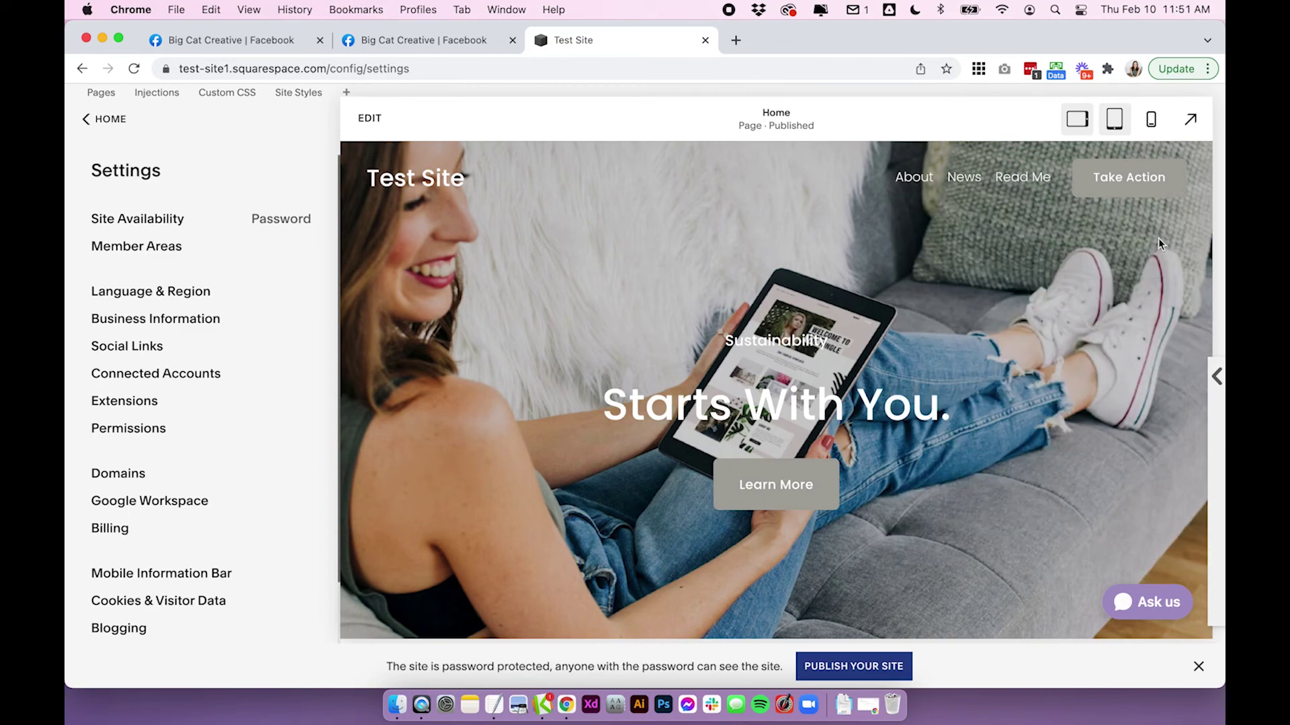